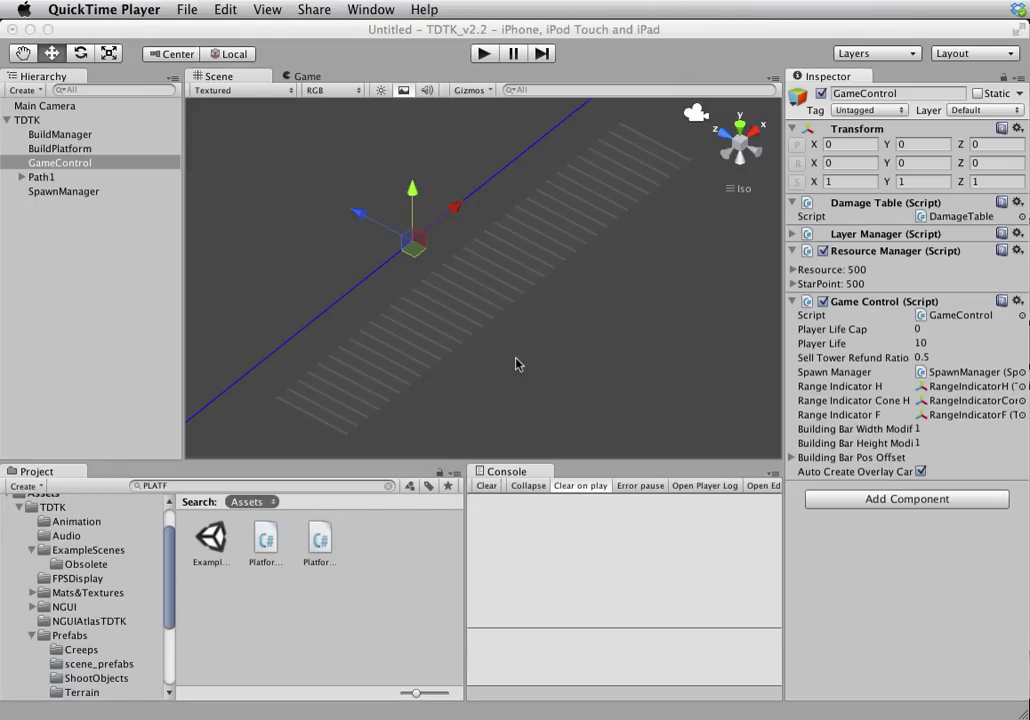
- Switch to the Unity editor and show the TDTK tools menu
{"action": "left_click", "coordinate": [391, 56]}
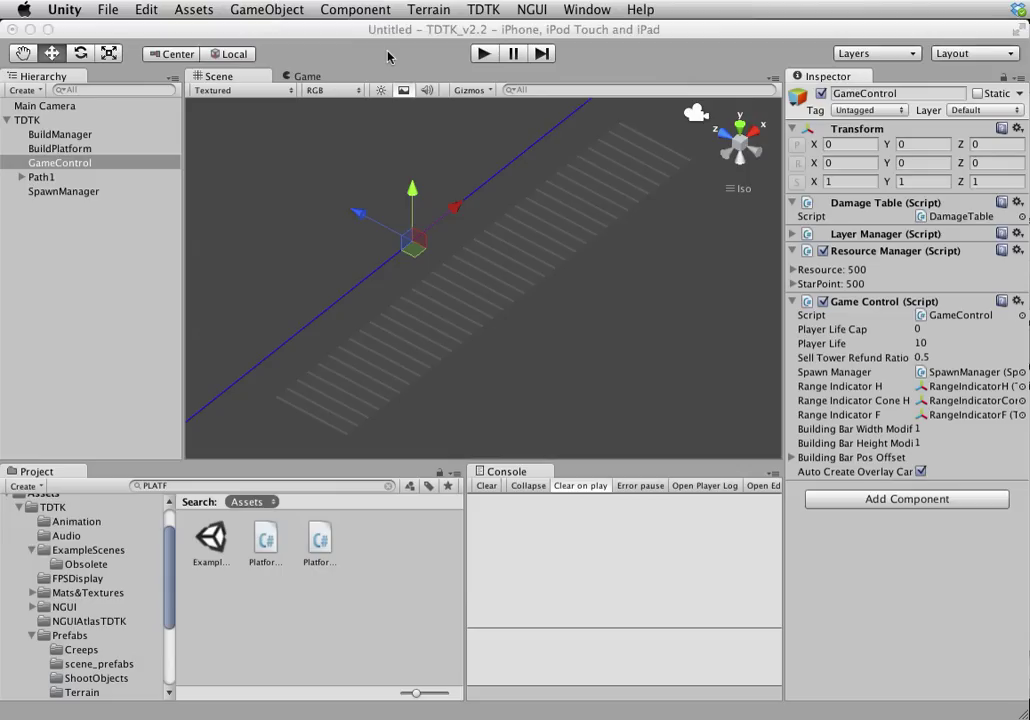
{"action": "left_click", "coordinate": [483, 9]}
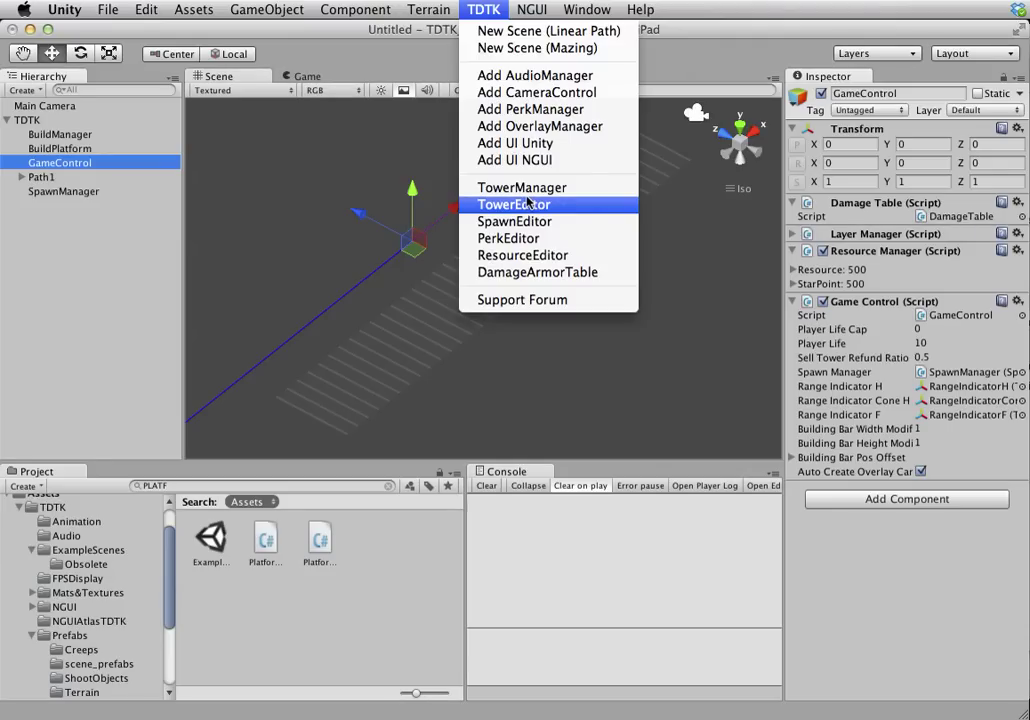
- Open the Resource Editor and add a new resource entry, discarding the first attempt
{"action": "left_click", "coordinate": [520, 258]}
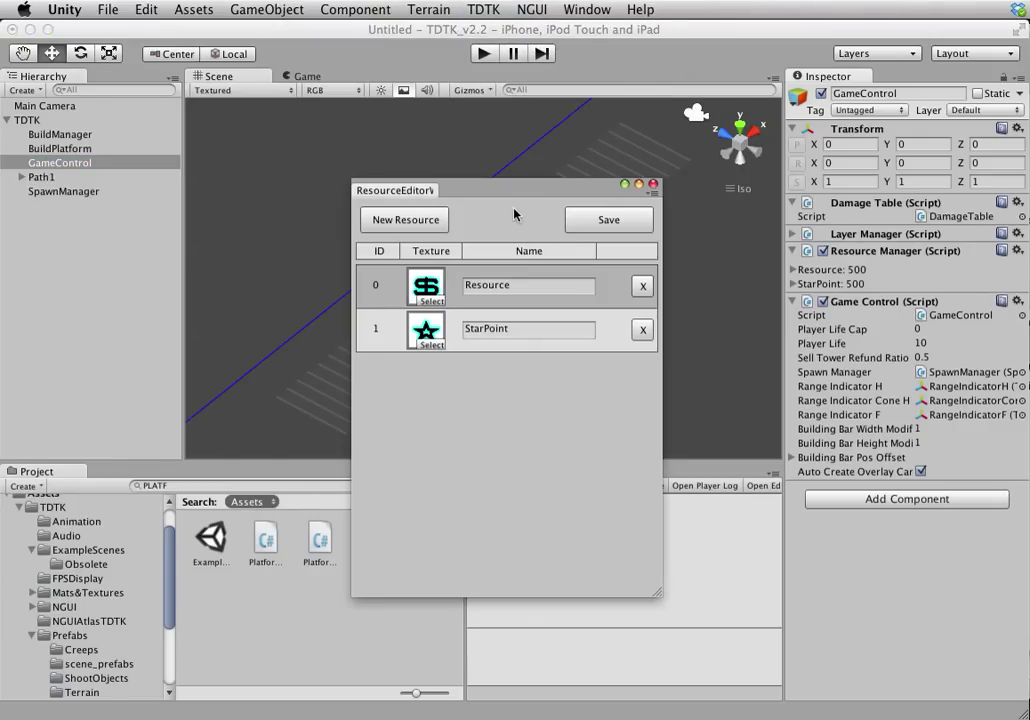
{"action": "left_click_drag", "start_coordinate": [503, 195], "coordinate": [445, 193]}
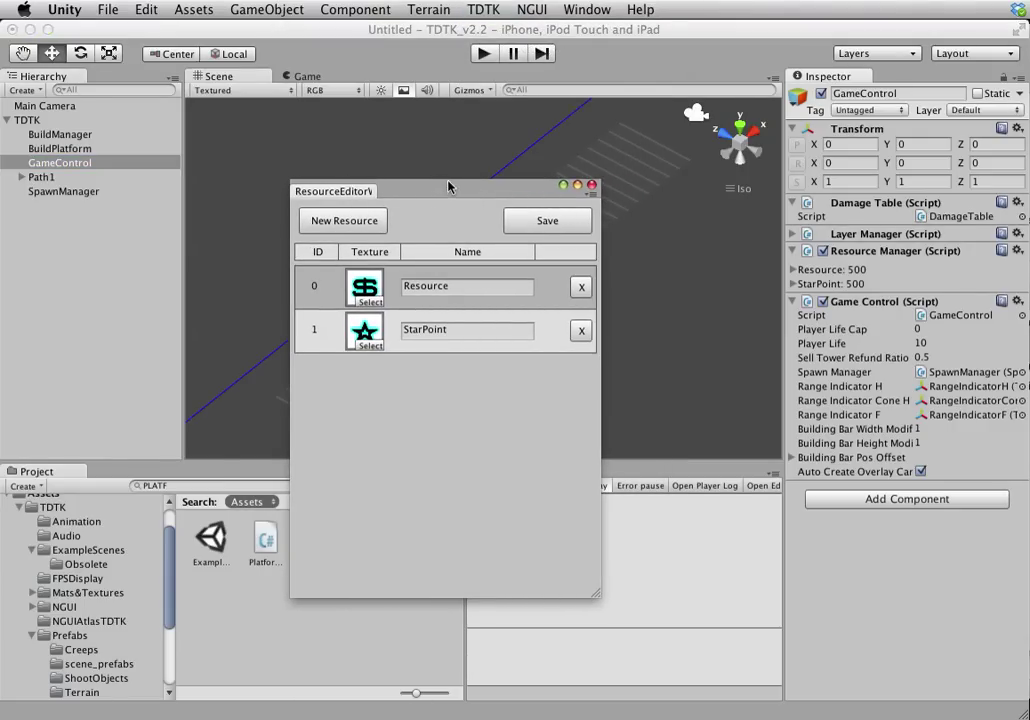
{"action": "left_click", "coordinate": [361, 229]}
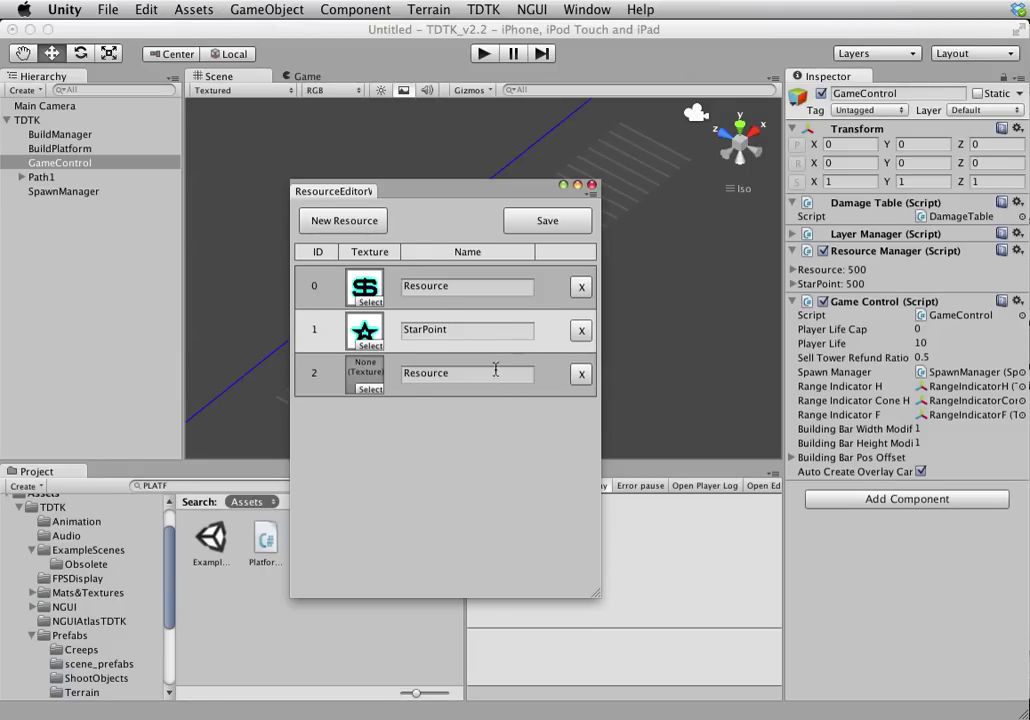
{"action": "left_click", "coordinate": [582, 375]}
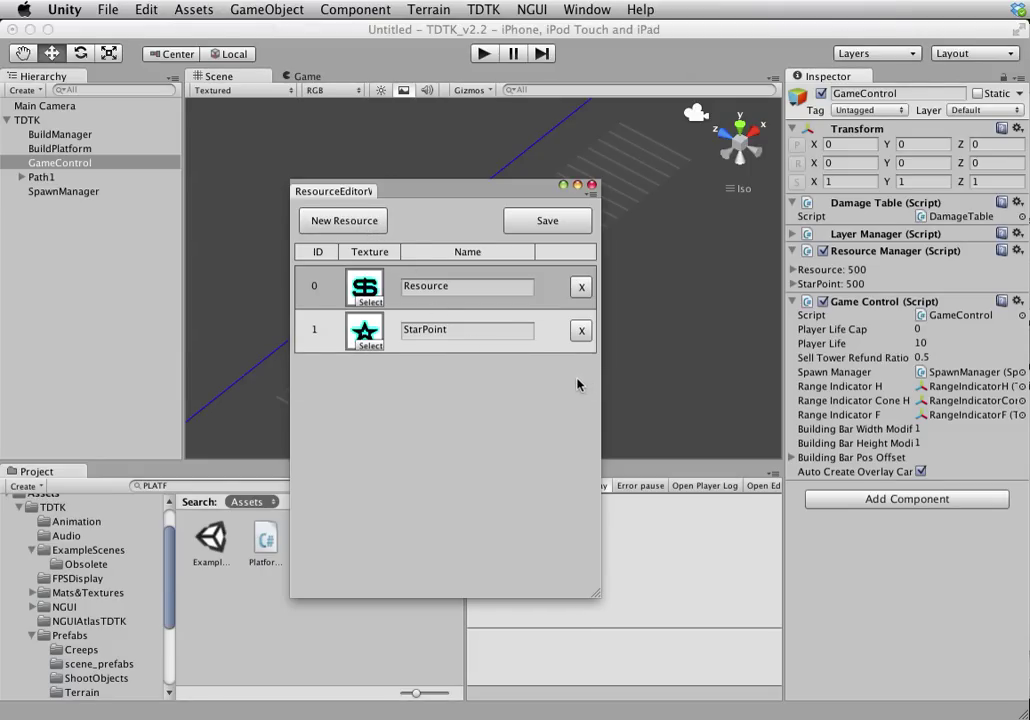
{"action": "left_click", "coordinate": [378, 229]}
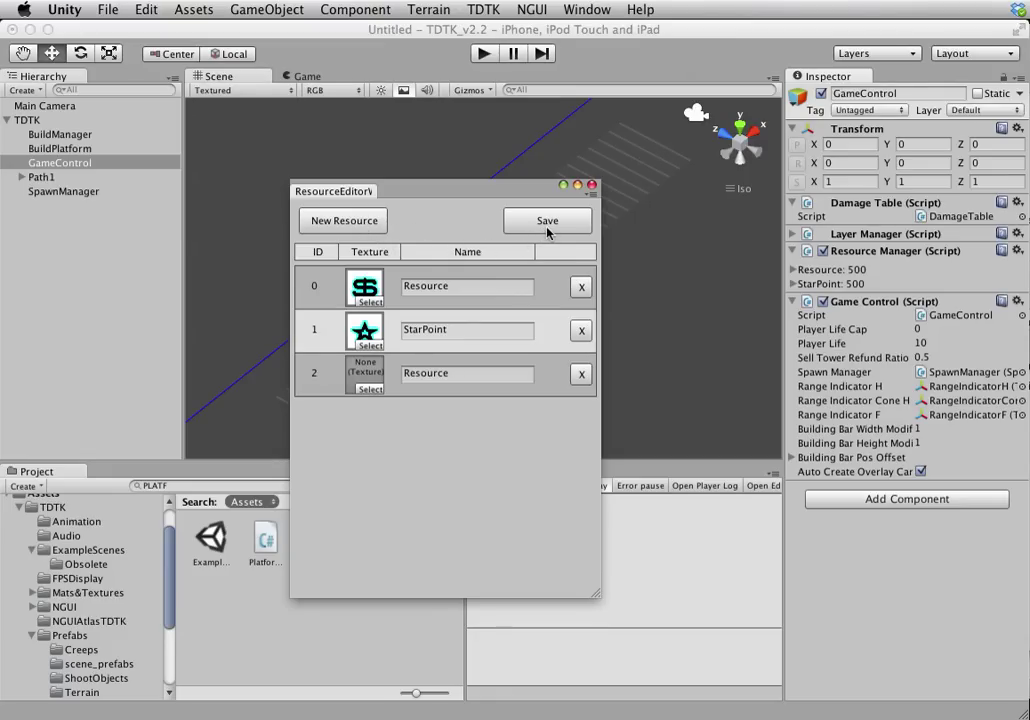
- Give resource 2 the dark dollar icon, name it money, and save the list
{"action": "left_click", "coordinate": [370, 389]}
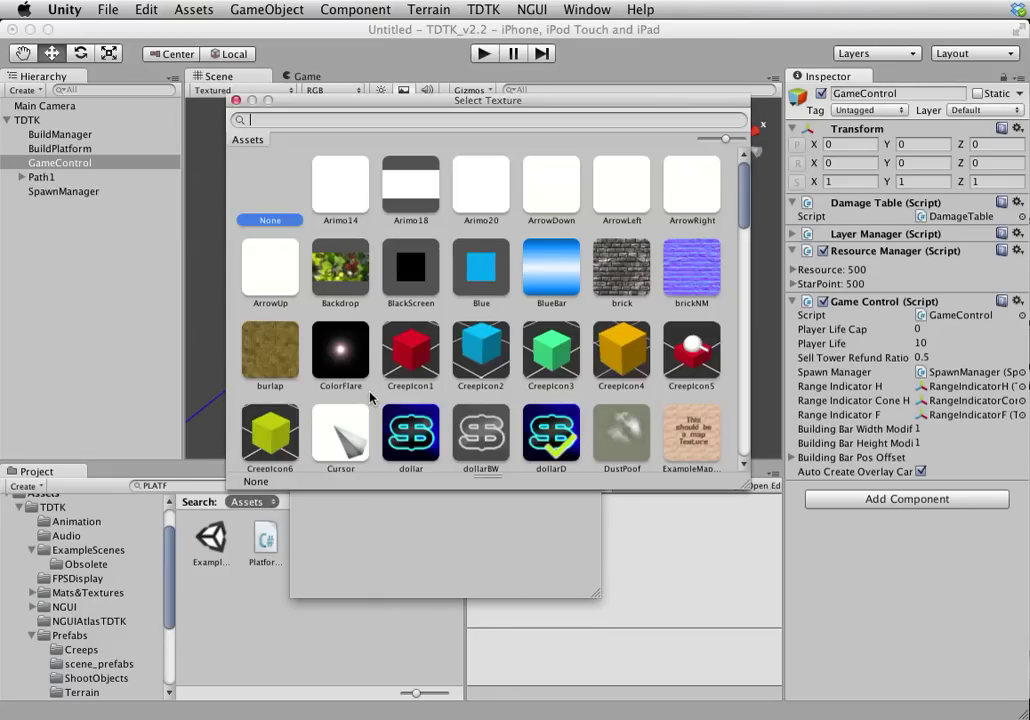
{"action": "double_click", "coordinate": [408, 428]}
{"action": "left_click", "coordinate": [460, 375]}
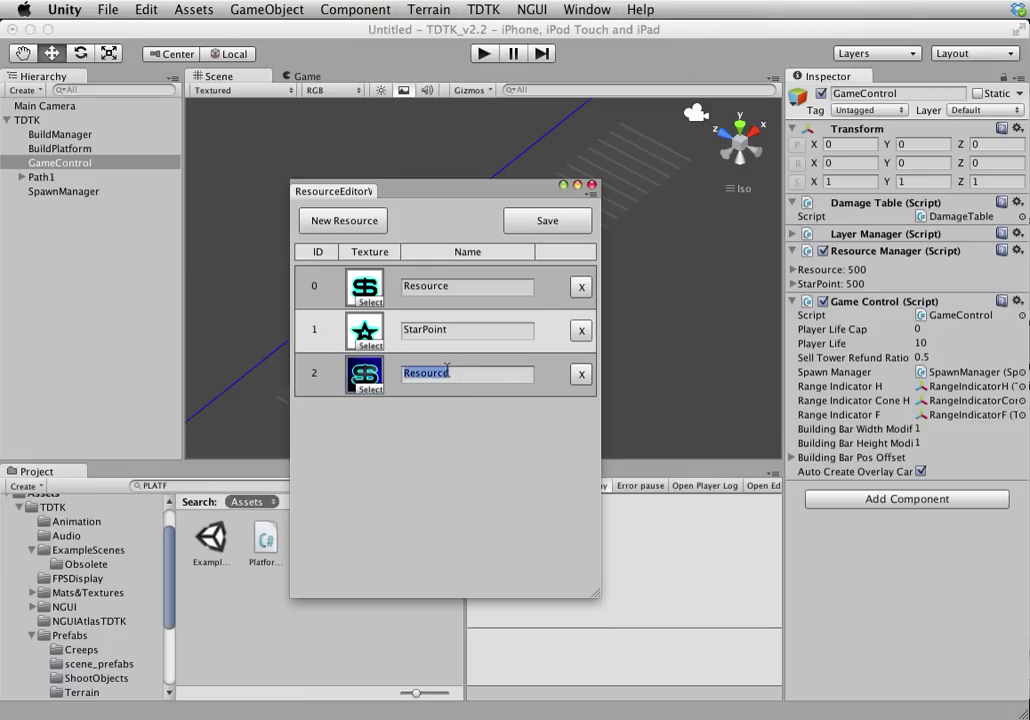
{"action": "type", "text": "MOE"}
{"action": "key", "text": "BackSpace"}
{"action": "key", "text": "BackSpace"}
{"action": "key", "text": "BackSpace"}
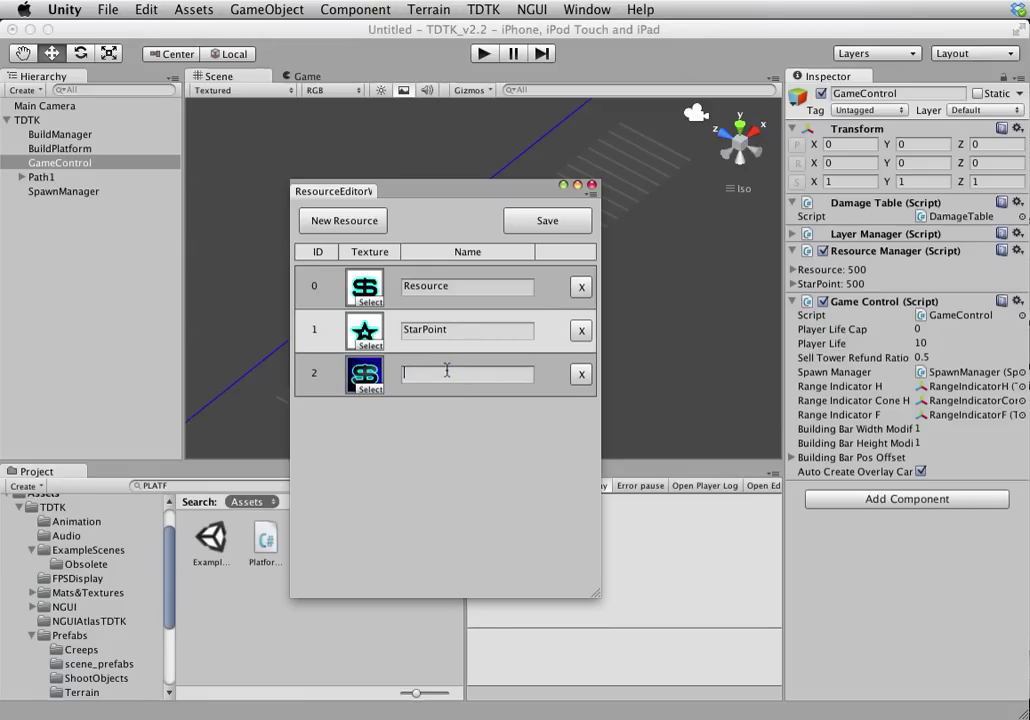
{"action": "type", "text": "money"}
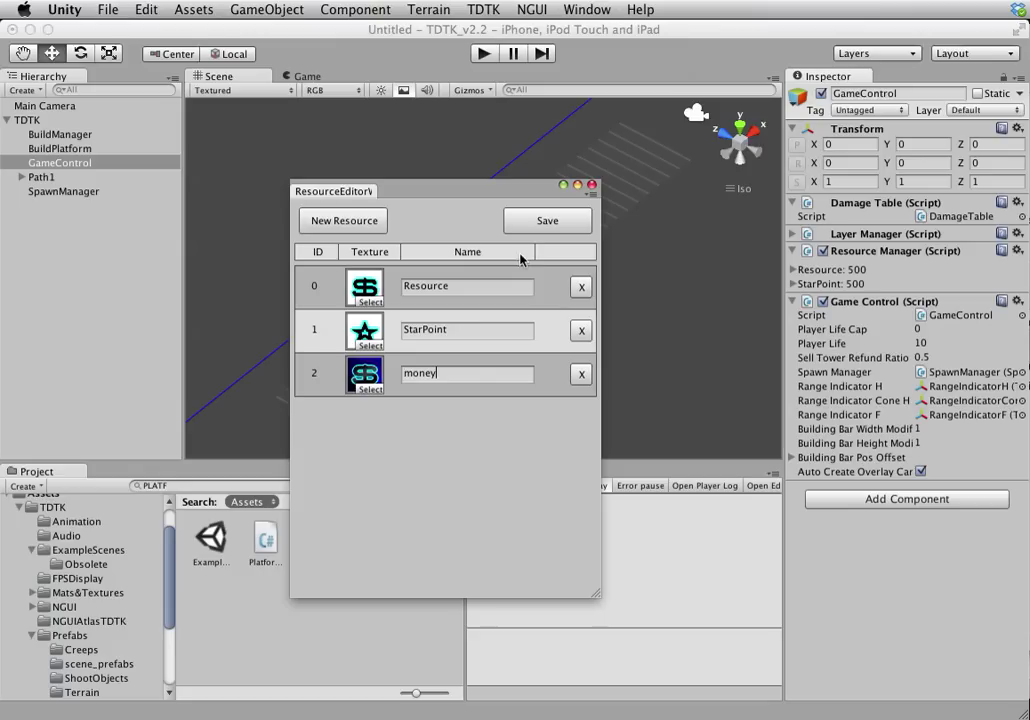
{"action": "left_click", "coordinate": [545, 220]}
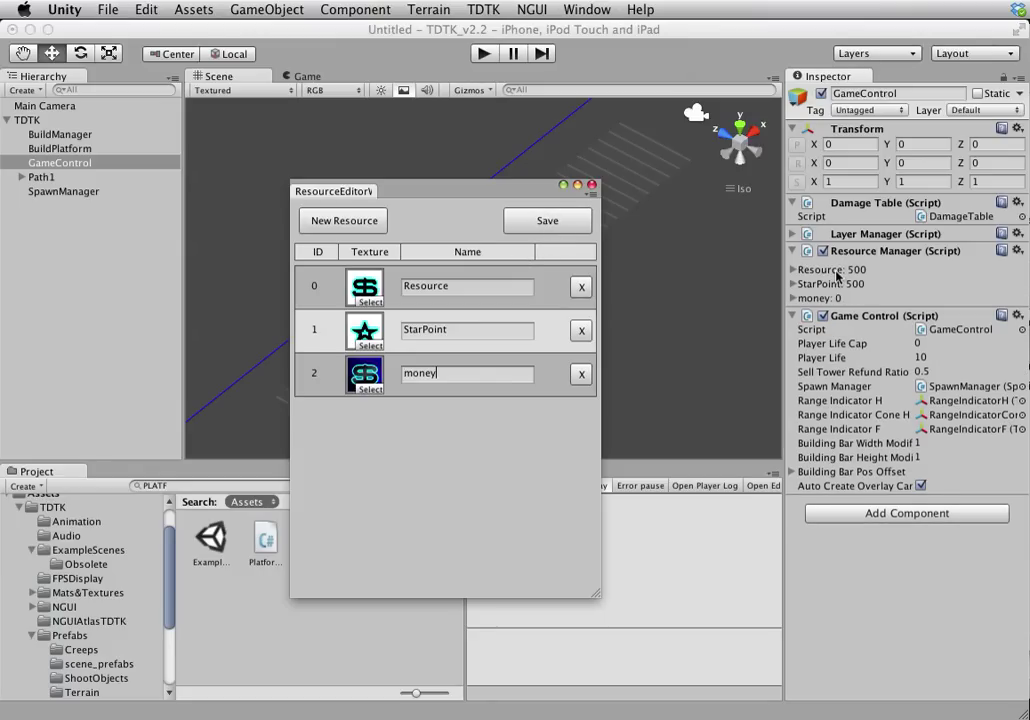
- Expand and collapse the money, StarPoint and Resource foldouts in the Resource Manager
{"action": "left_click", "coordinate": [793, 299]}
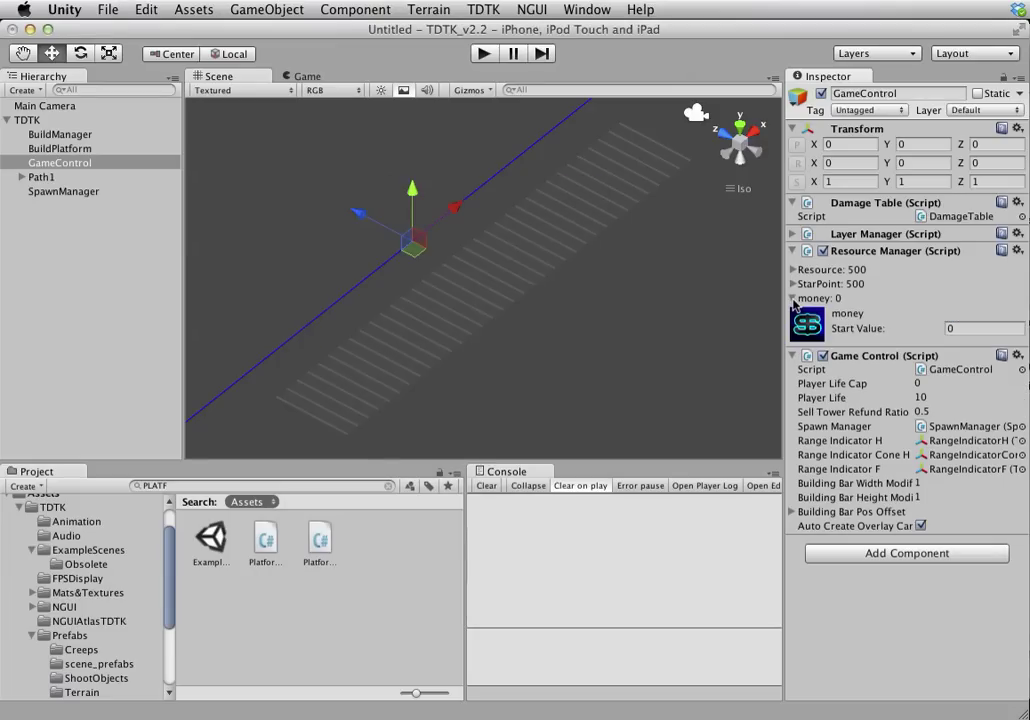
{"action": "left_click", "coordinate": [793, 284]}
{"action": "left_click", "coordinate": [793, 270]}
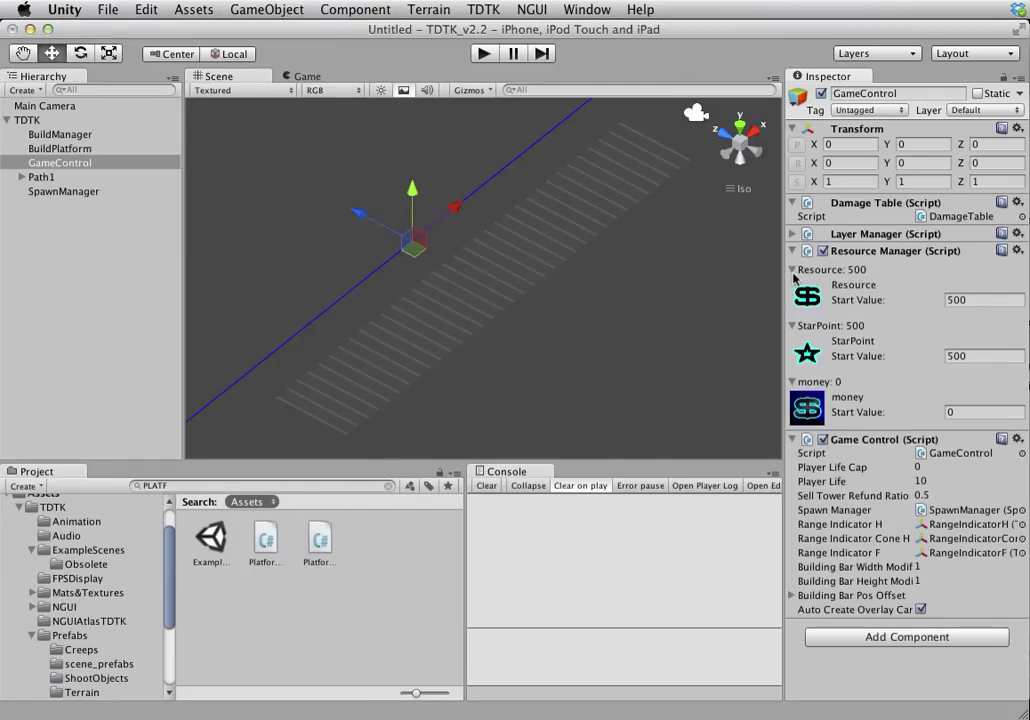
{"action": "left_click", "coordinate": [793, 270]}
{"action": "left_click", "coordinate": [793, 284]}
{"action": "left_click", "coordinate": [793, 299]}
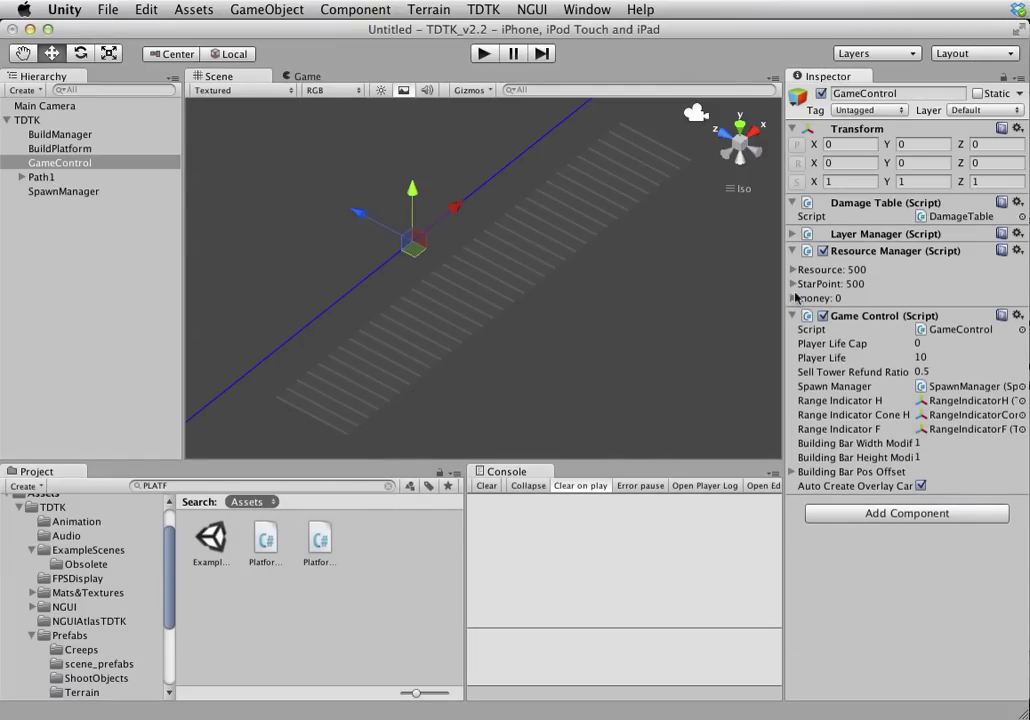
{"action": "left_click", "coordinate": [484, 10]}
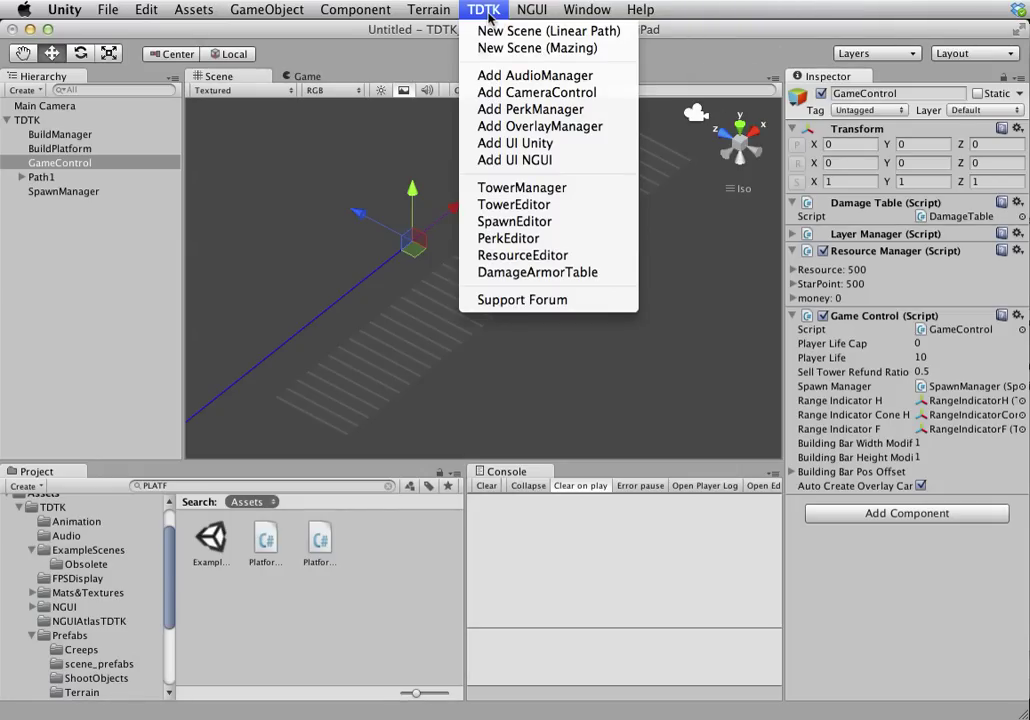
- In the SpawnEditor, step through wave 1's Resource, StarPoint and money wave-clear rewards, then close it
{"action": "left_click", "coordinate": [528, 222]}
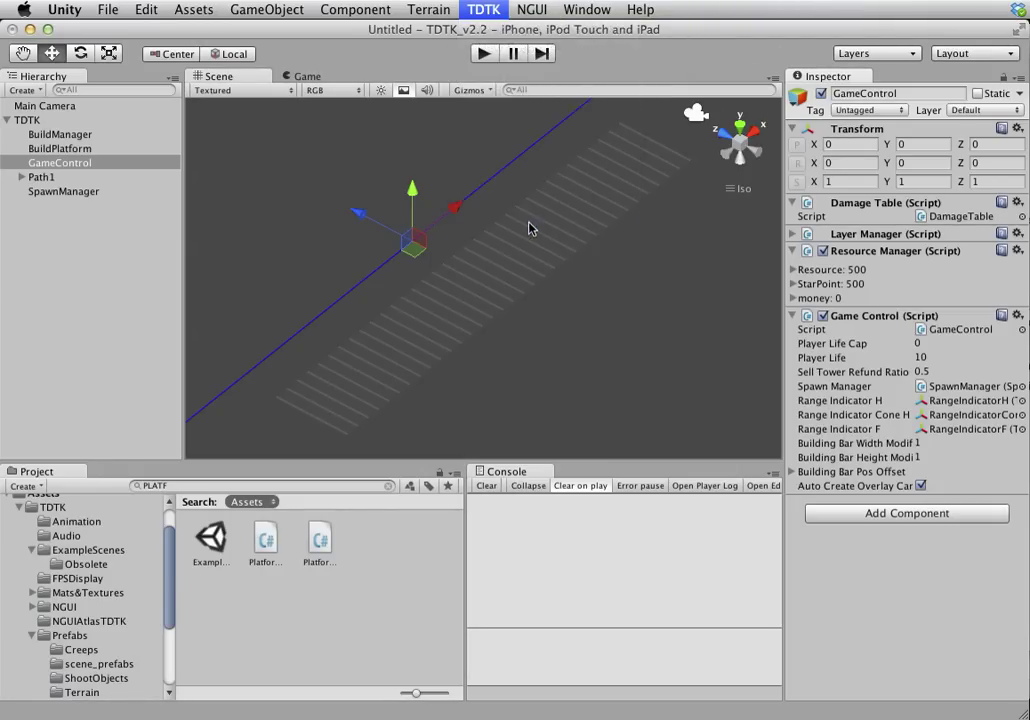
{"action": "left_click_drag", "start_coordinate": [603, 193], "coordinate": [518, 100]}
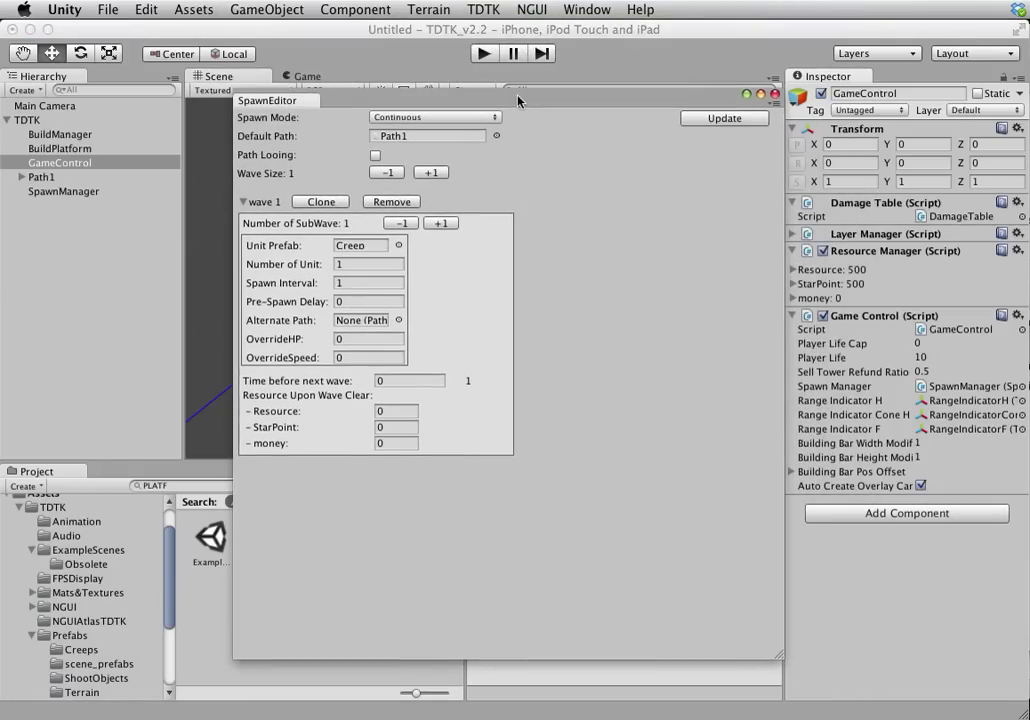
{"action": "left_click", "coordinate": [385, 411]}
{"action": "left_click", "coordinate": [391, 427]}
{"action": "double_click", "coordinate": [391, 427]}
{"action": "left_click", "coordinate": [395, 443]}
{"action": "key", "text": "shift+Tab"}
{"action": "key", "text": "Tab"}
{"action": "left_click", "coordinate": [618, 77]}
- Open the Perk Editor briefly and send it behind the main window
{"action": "left_click", "coordinate": [484, 10]}
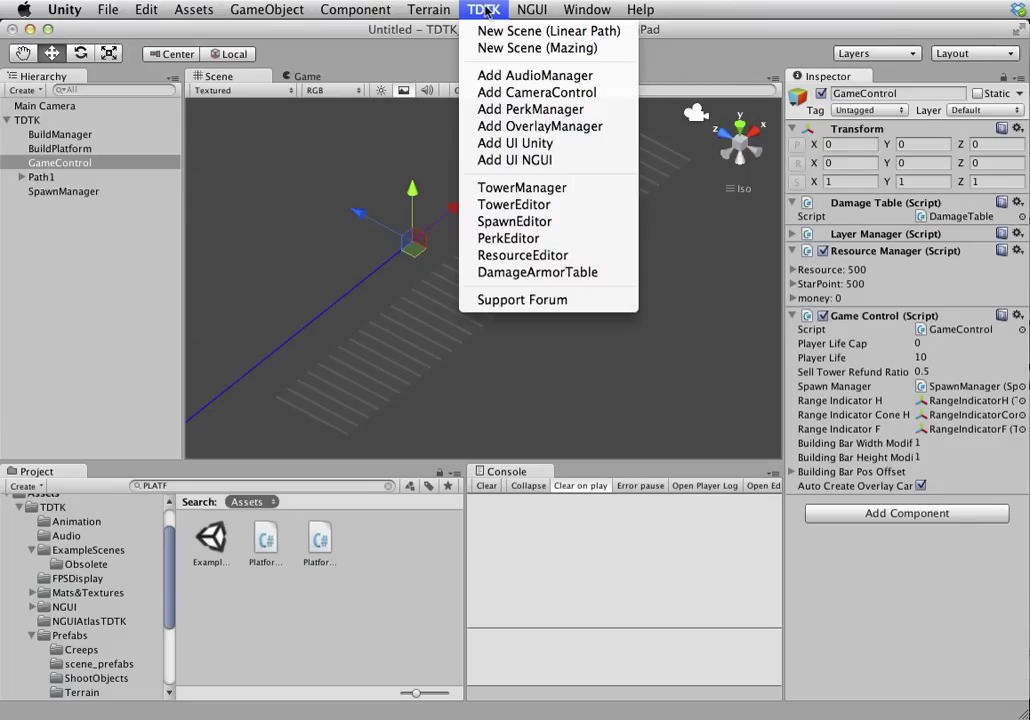
{"action": "left_click", "coordinate": [524, 238]}
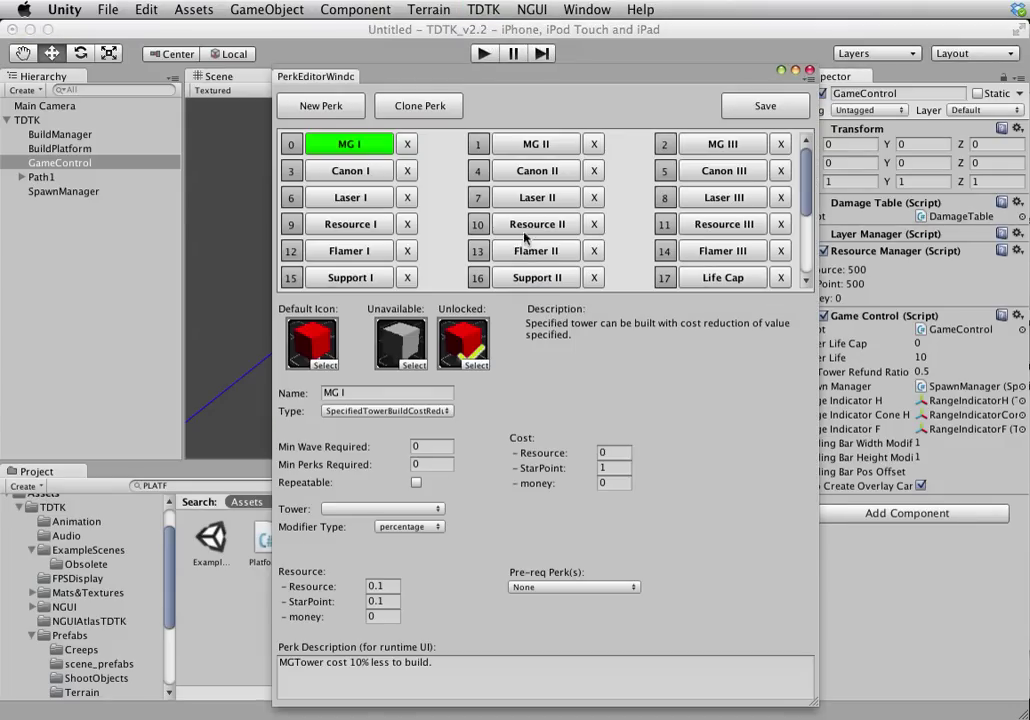
{"action": "left_click", "coordinate": [658, 61]}
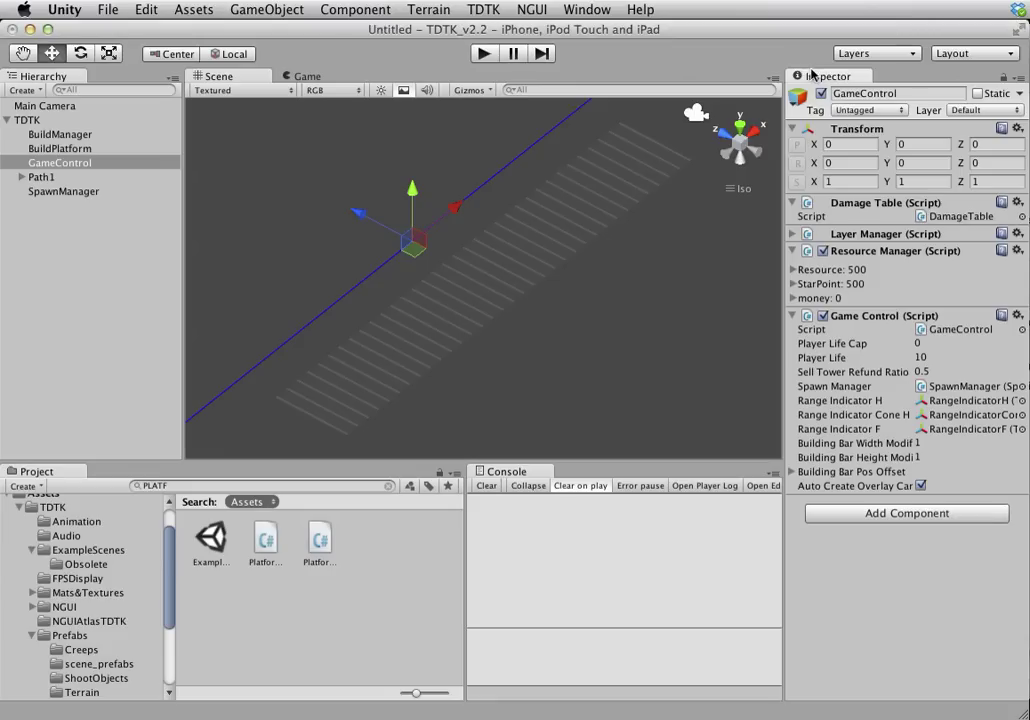
- Delete the money resource in the Resource Editor, then reopen the SpawnEditor
{"action": "left_click", "coordinate": [476, 10]}
{"action": "left_click", "coordinate": [512, 253]}
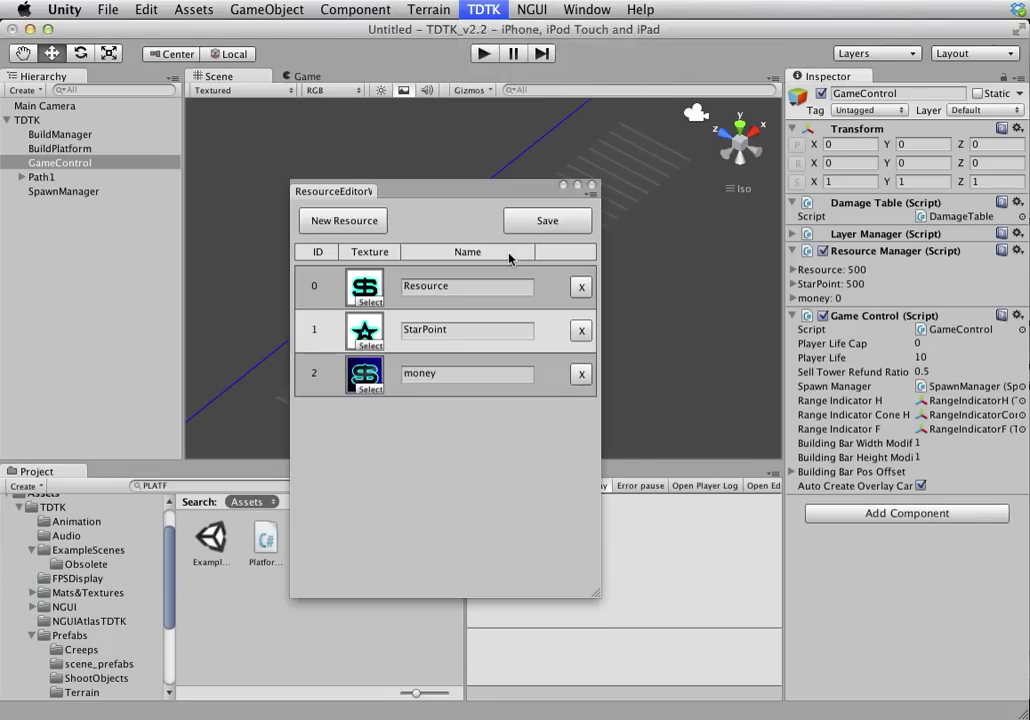
{"action": "left_click", "coordinate": [581, 373]}
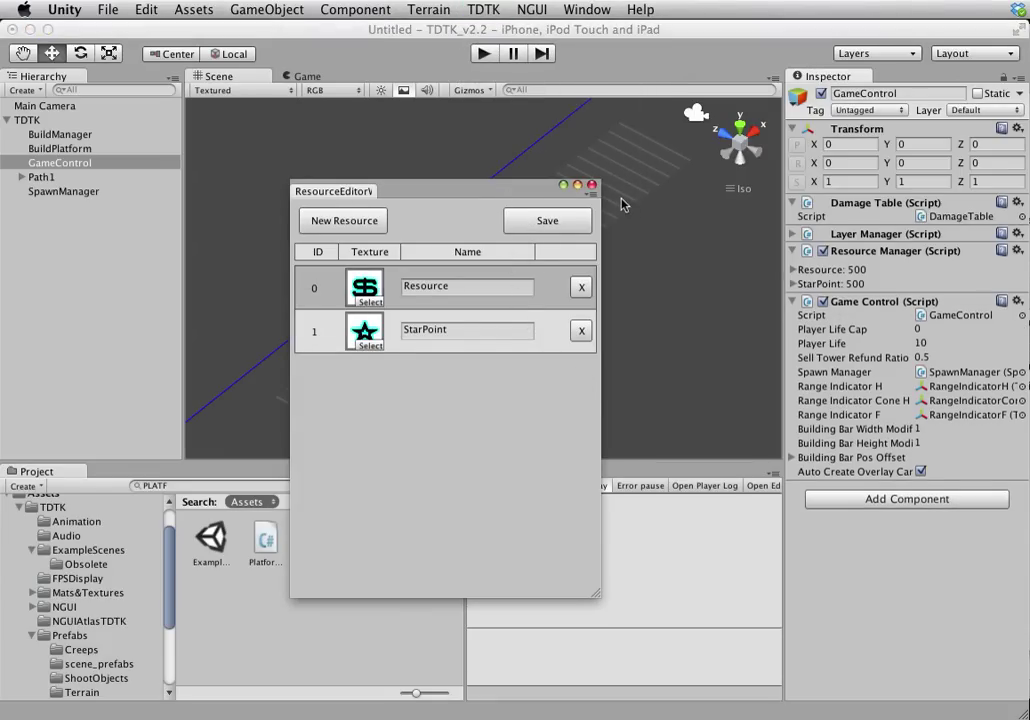
{"action": "left_click", "coordinate": [592, 185]}
{"action": "left_click", "coordinate": [483, 10]}
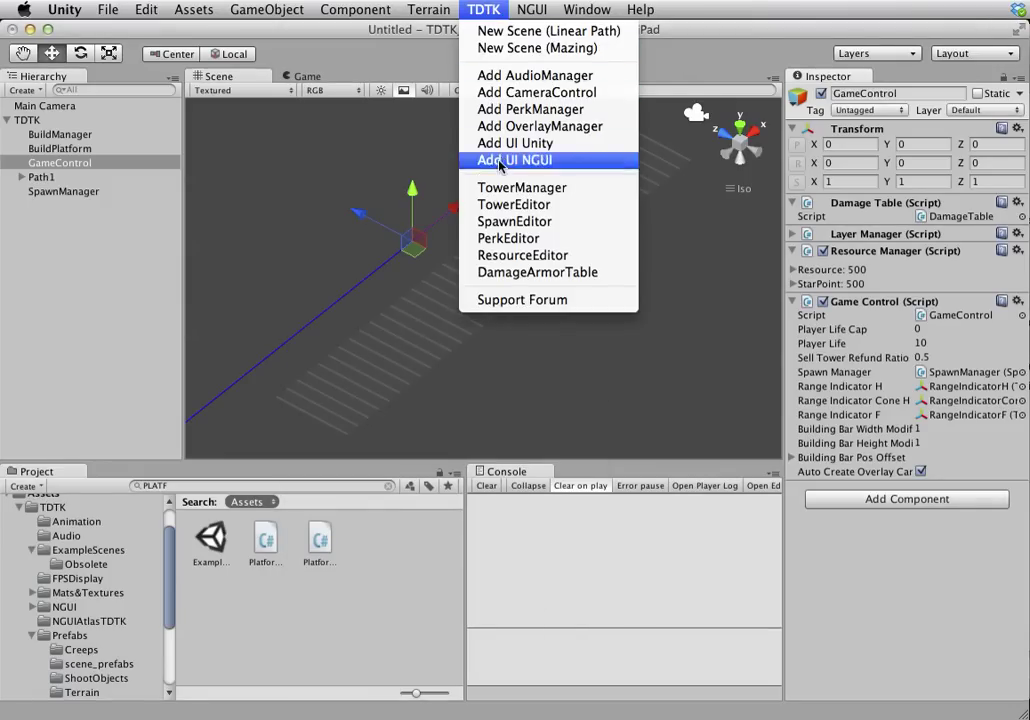
{"action": "left_click", "coordinate": [490, 221]}
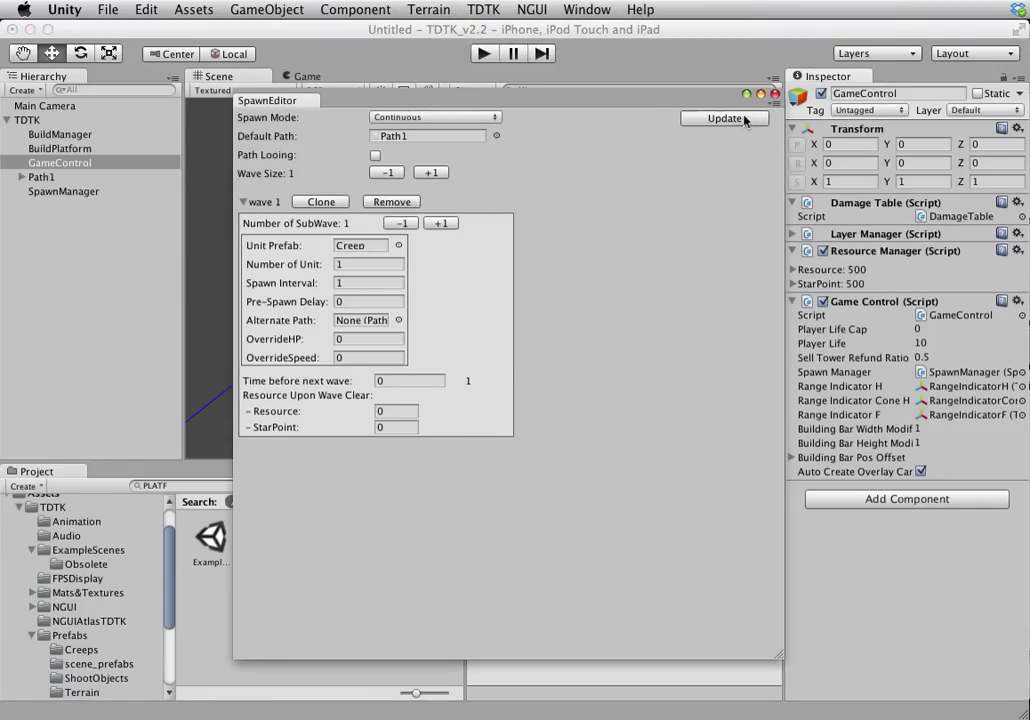
- Close the SpawnEditor, then reopen and close the Resource Editor to check its two entries
{"action": "left_click", "coordinate": [774, 94]}
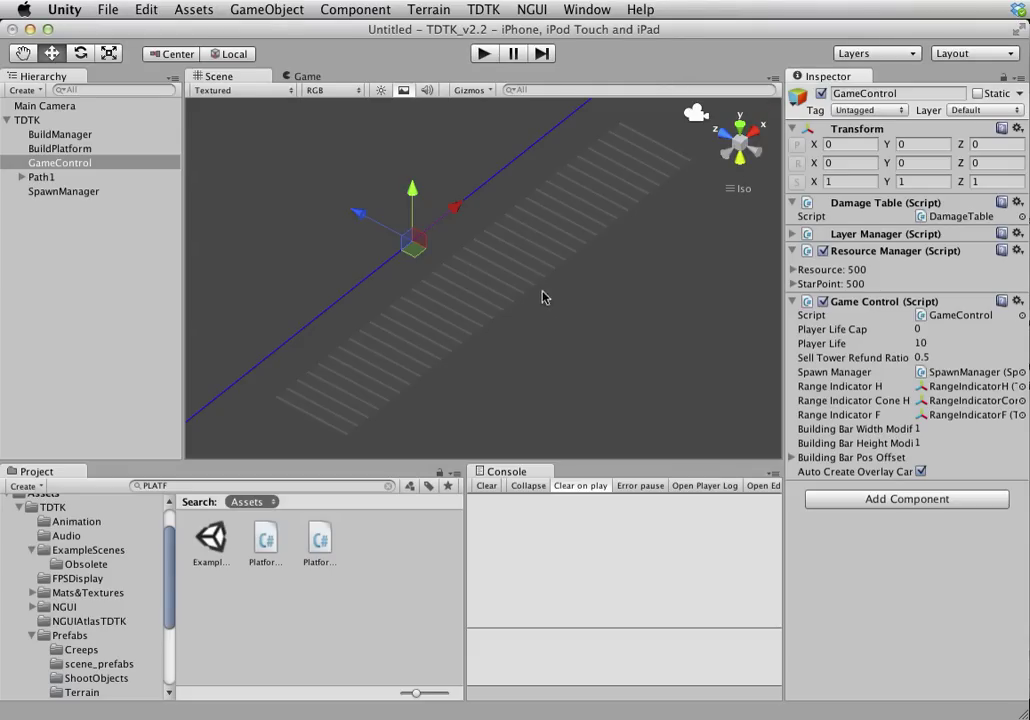
{"action": "left_click", "coordinate": [483, 9]}
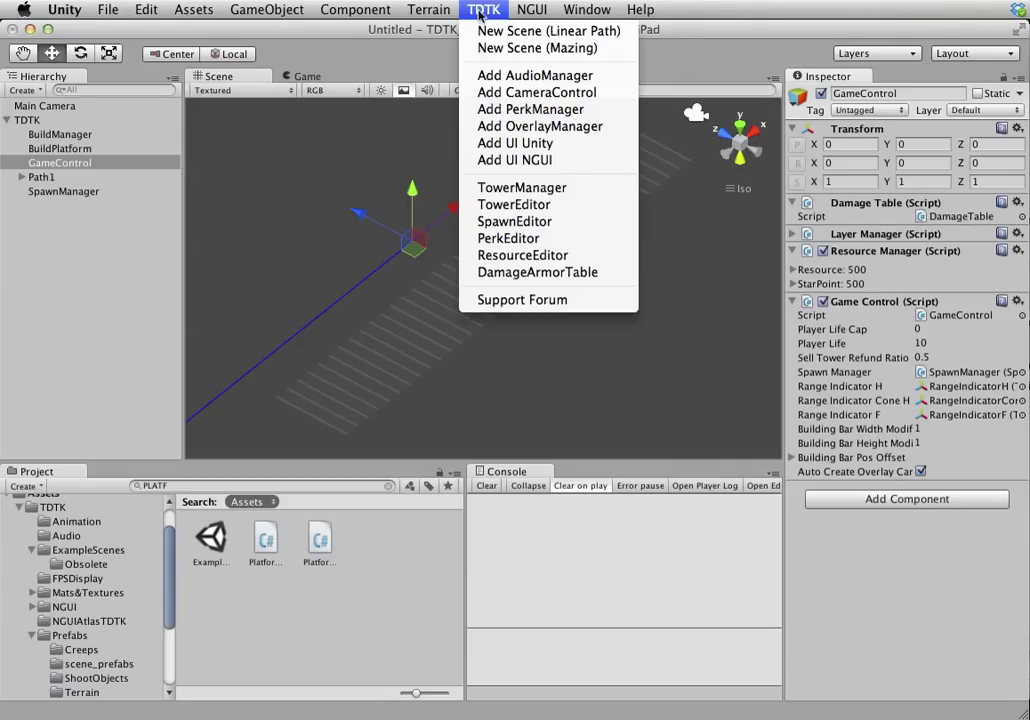
{"action": "left_click", "coordinate": [522, 256]}
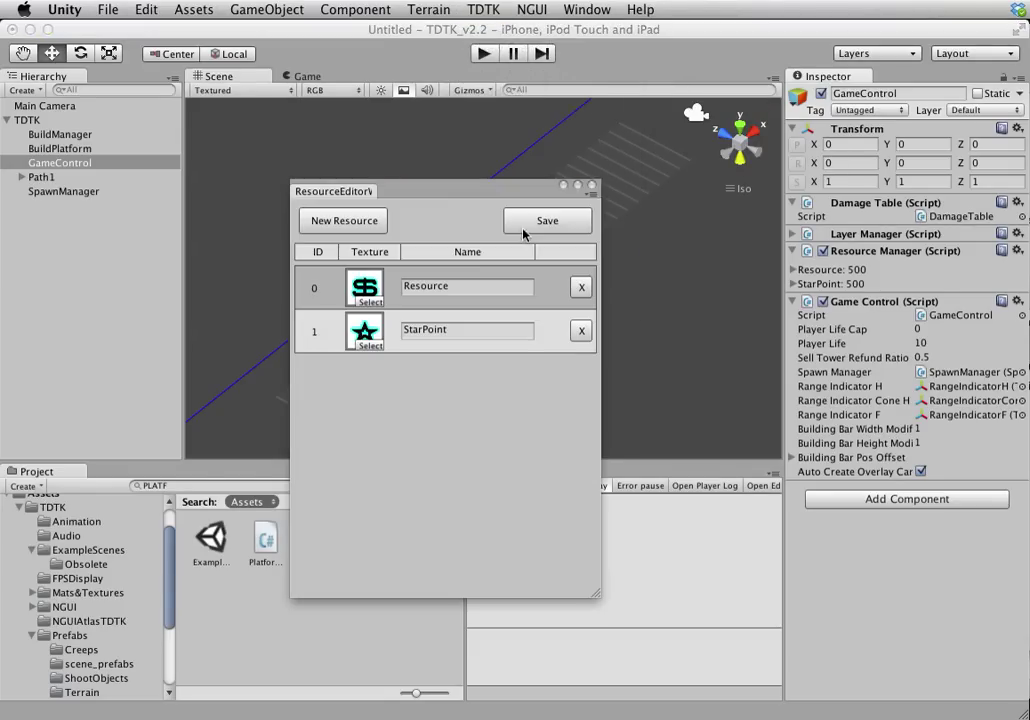
{"action": "left_click", "coordinate": [592, 186]}
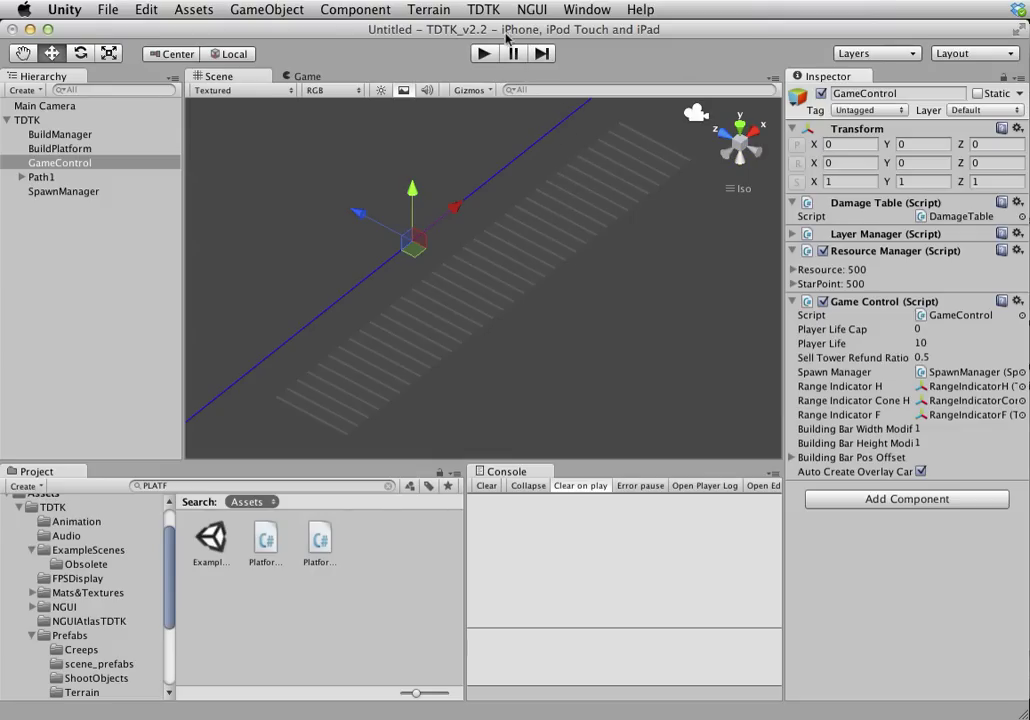
- Open the TowerManager and select BuildManager to show its tower settings
{"action": "left_click", "coordinate": [484, 10]}
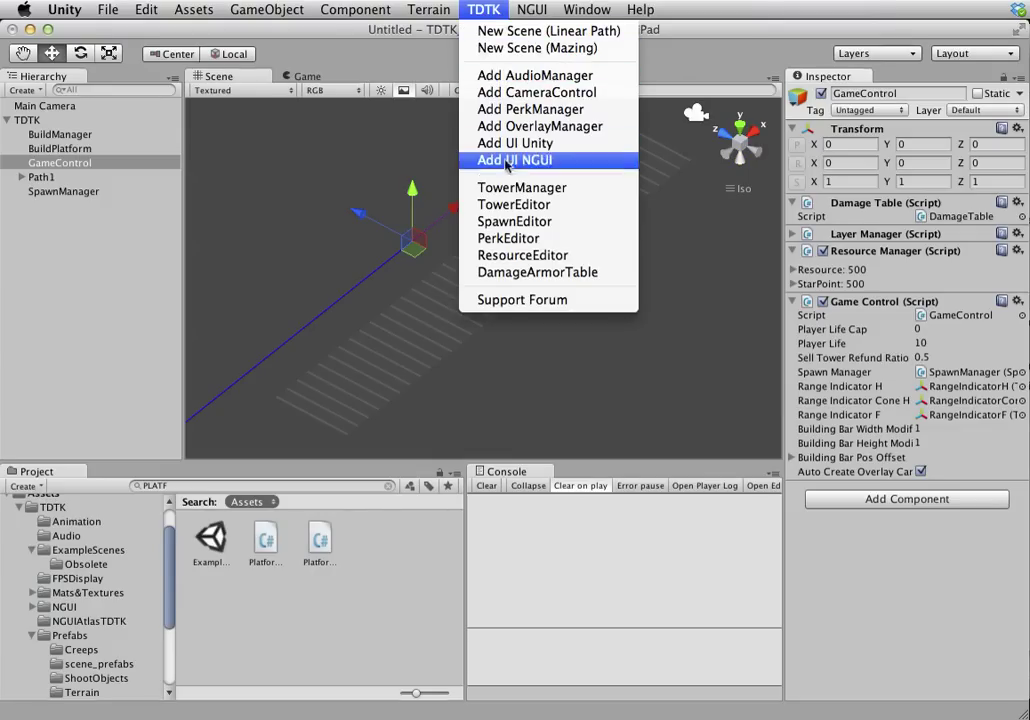
{"action": "left_click", "coordinate": [514, 190]}
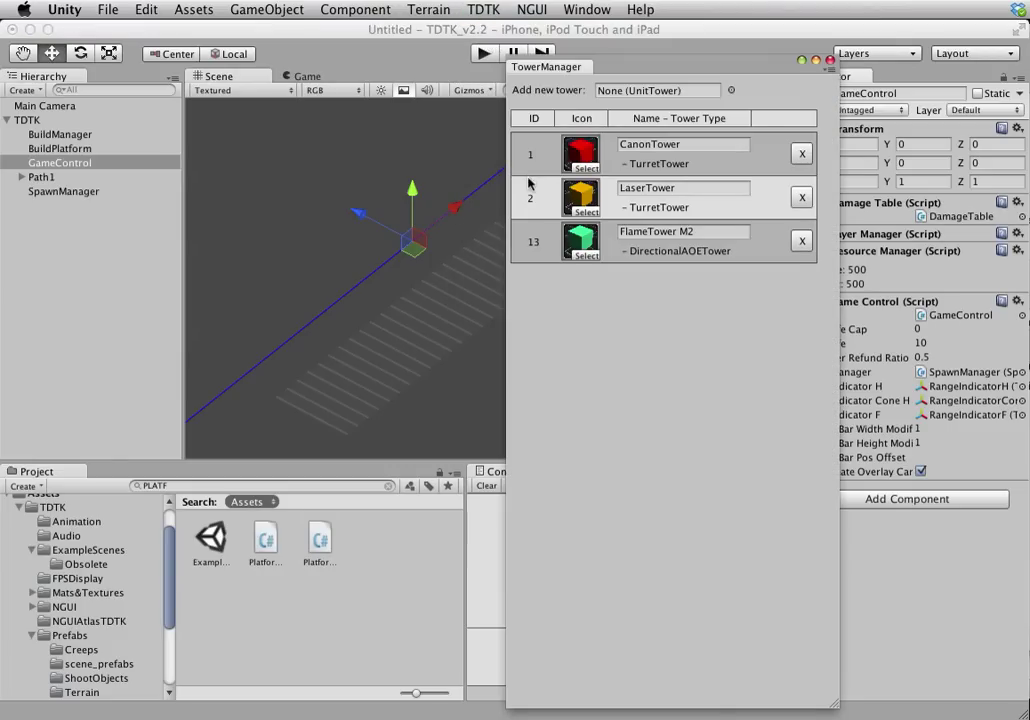
{"action": "left_click_drag", "start_coordinate": [655, 72], "coordinate": [510, 80]}
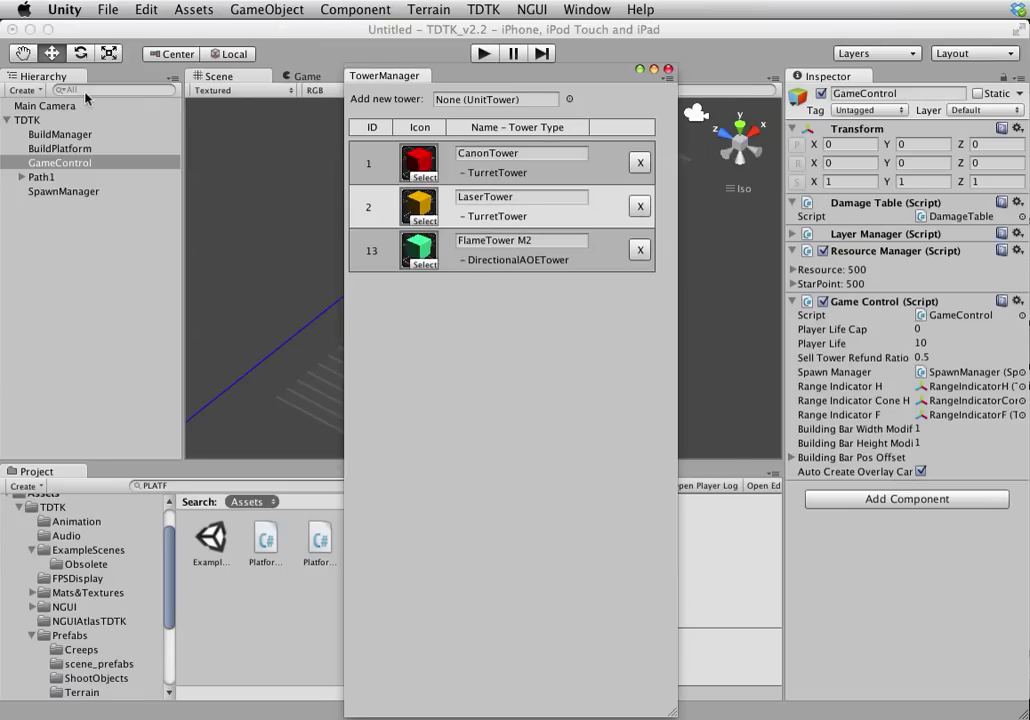
{"action": "left_click", "coordinate": [56, 134]}
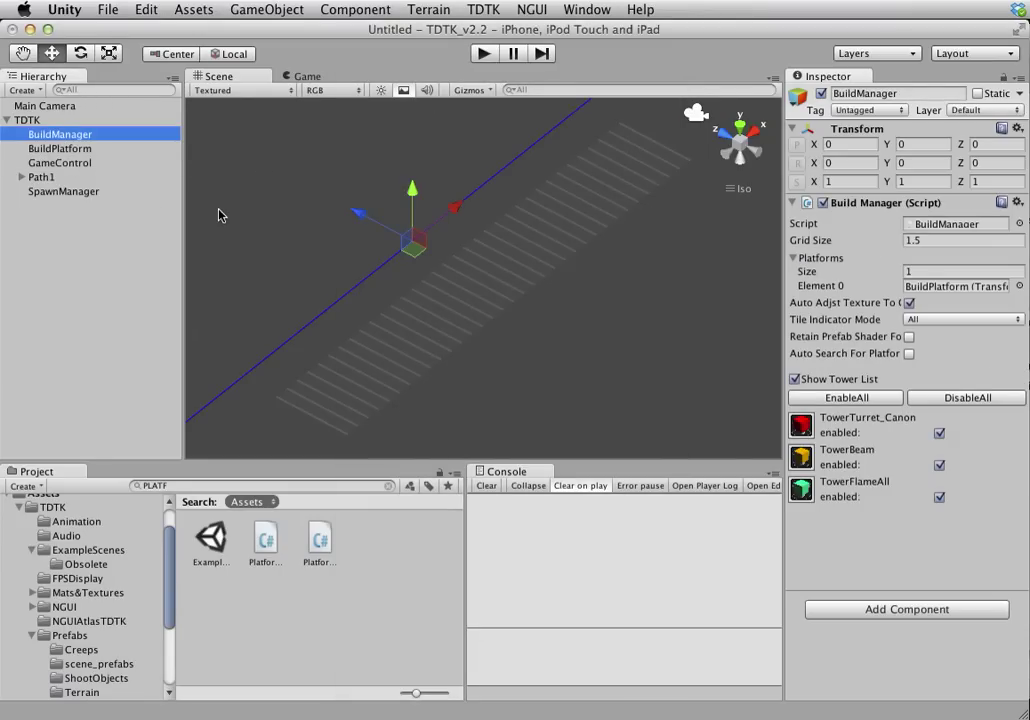
- Toggle TowerBeam and TowerFlameAll off and back on, then reopen the TowerManager
{"action": "left_click", "coordinate": [939, 465]}
{"action": "left_click", "coordinate": [939, 494]}
{"action": "left_click", "coordinate": [939, 465]}
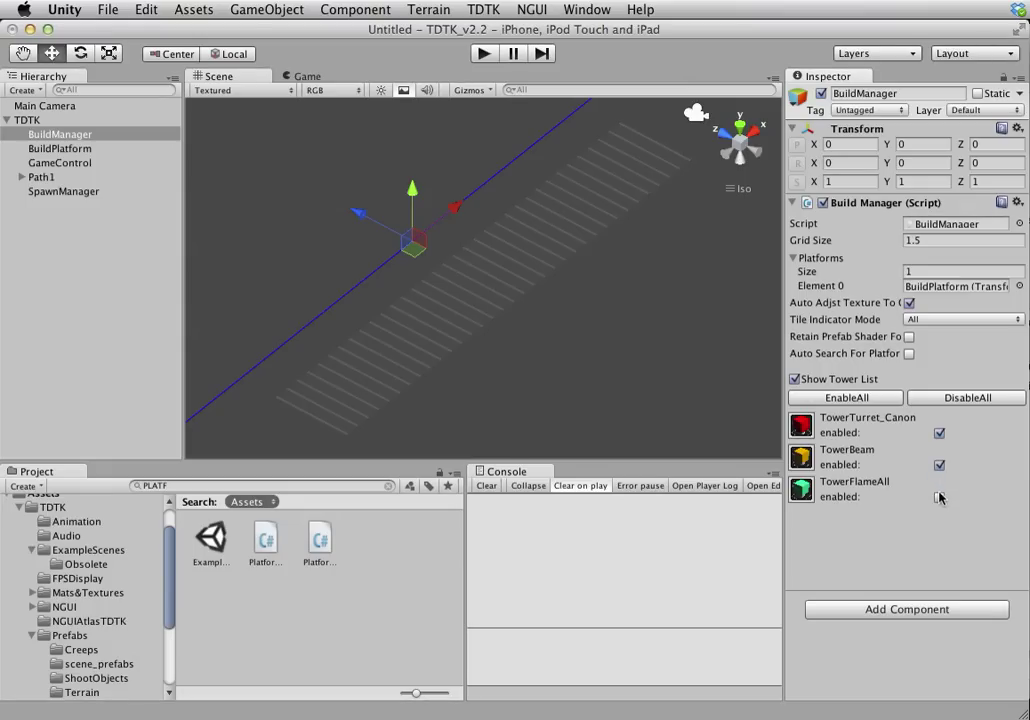
{"action": "left_click", "coordinate": [939, 497]}
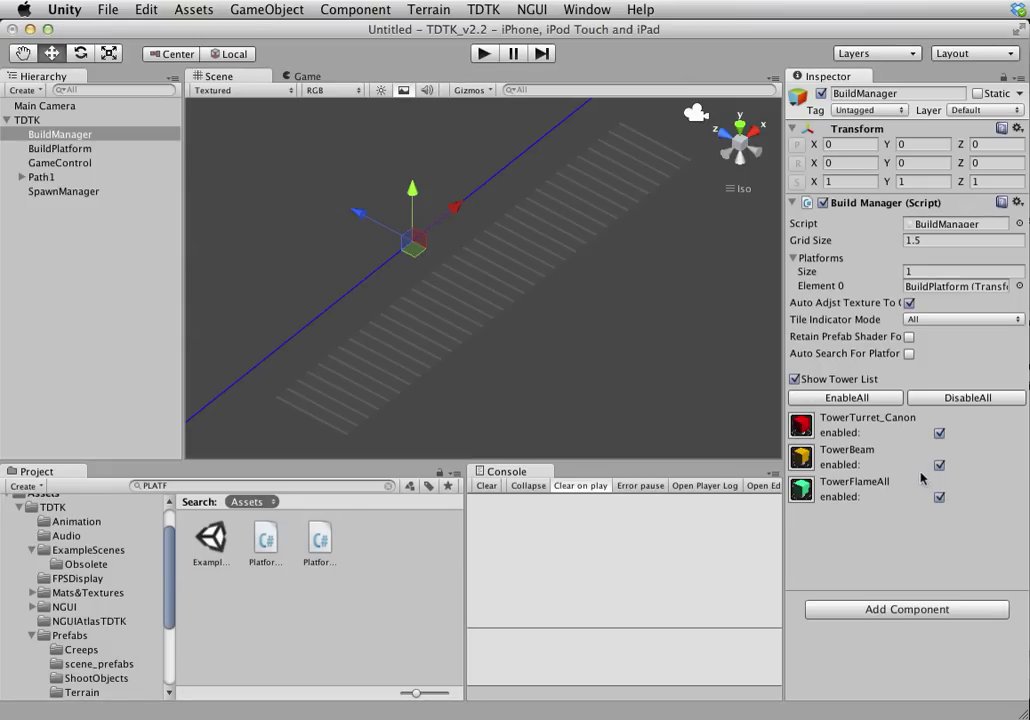
{"action": "left_click", "coordinate": [483, 10]}
{"action": "left_click", "coordinate": [520, 203]}
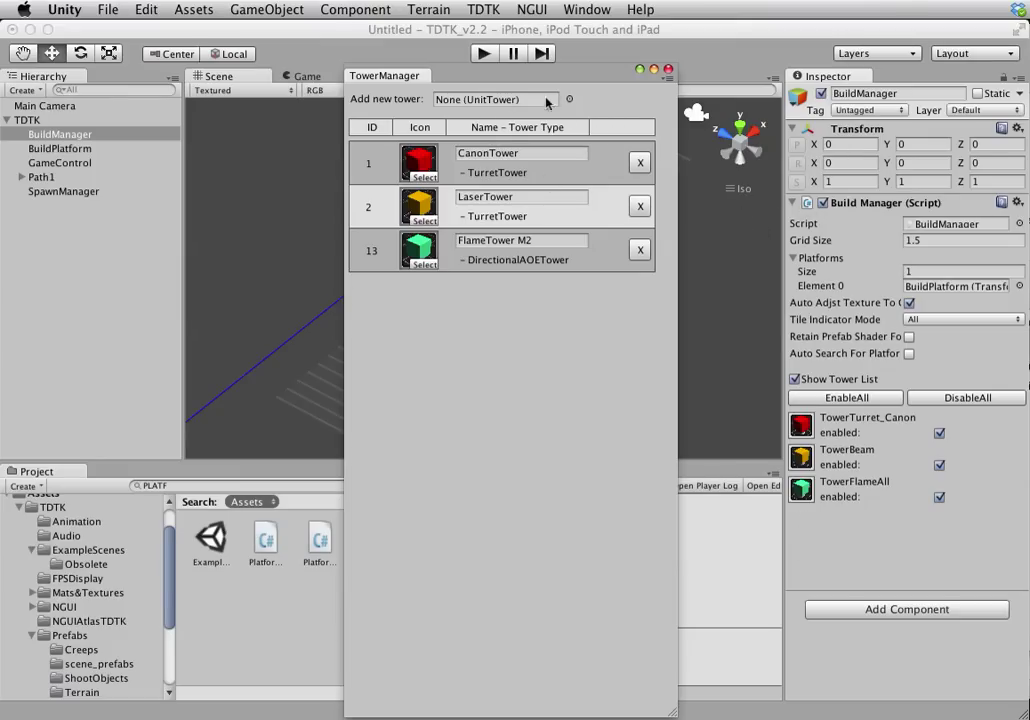
- Open the Prefabs/Towers folder in the Project panel beside the TowerManager window
{"action": "left_click_drag", "start_coordinate": [402, 75], "coordinate": [1029, 149]}
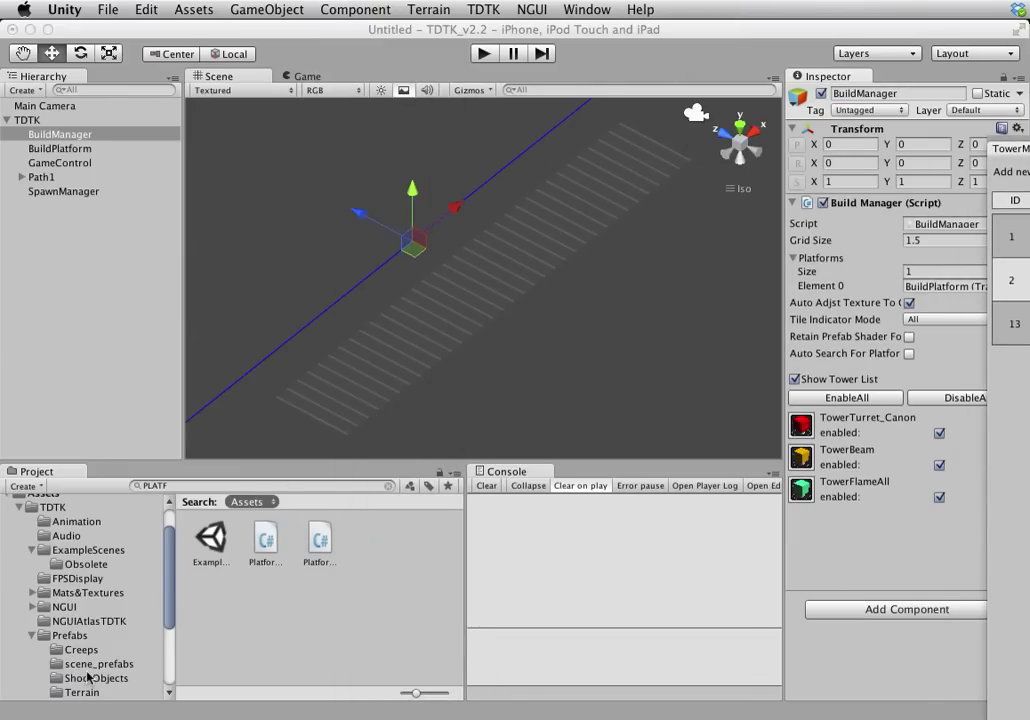
{"action": "left_click", "coordinate": [70, 635]}
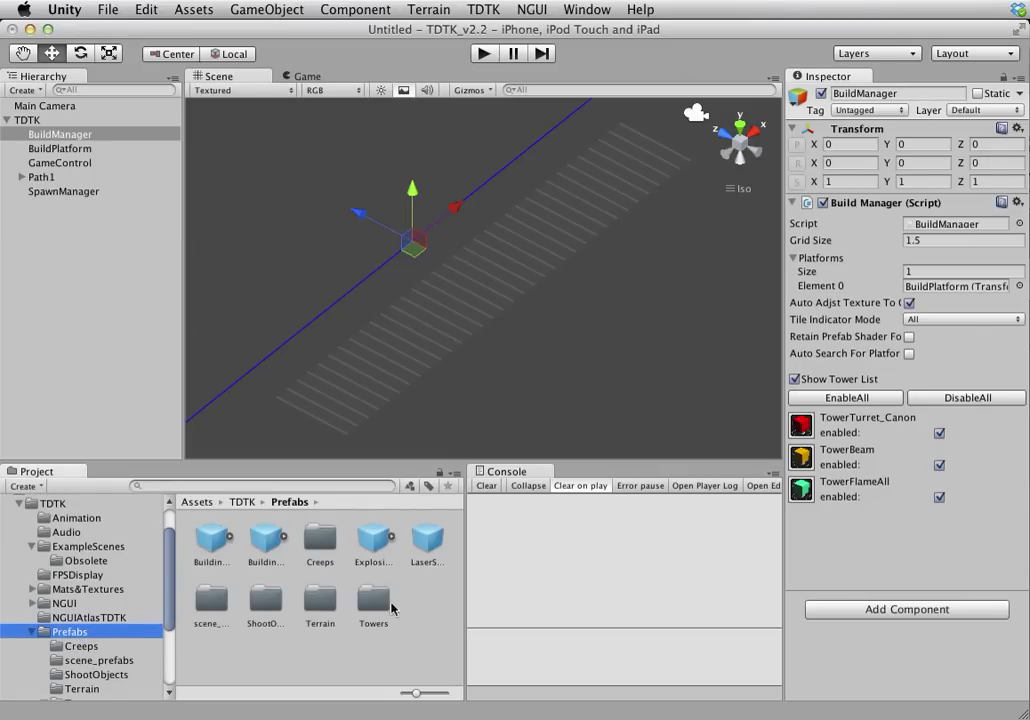
{"action": "double_click", "coordinate": [391, 607]}
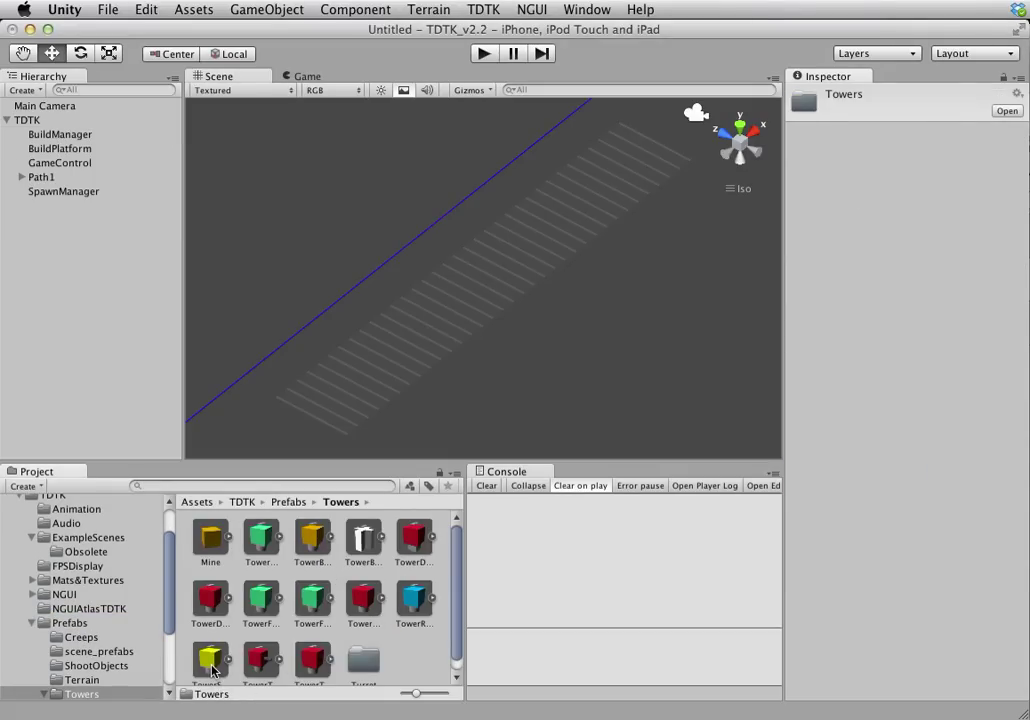
{"action": "scroll", "coordinate": [212, 671], "scroll_direction": "down", "scroll_amount": 1}
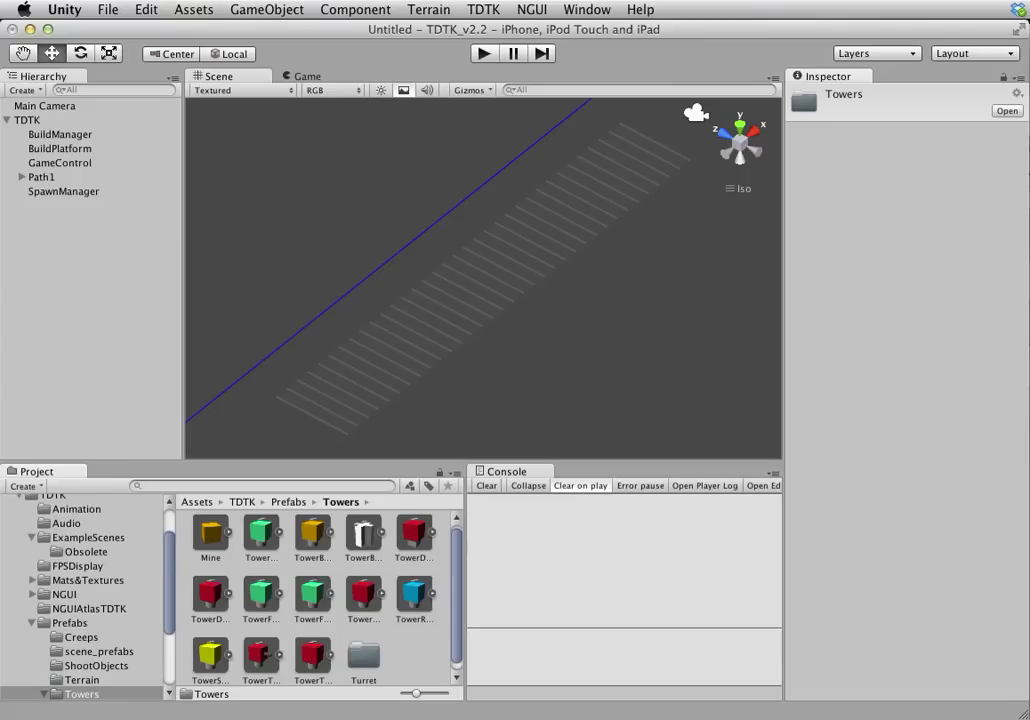
{"action": "left_click_drag", "start_coordinate": [372, 166], "coordinate": [431, 113]}
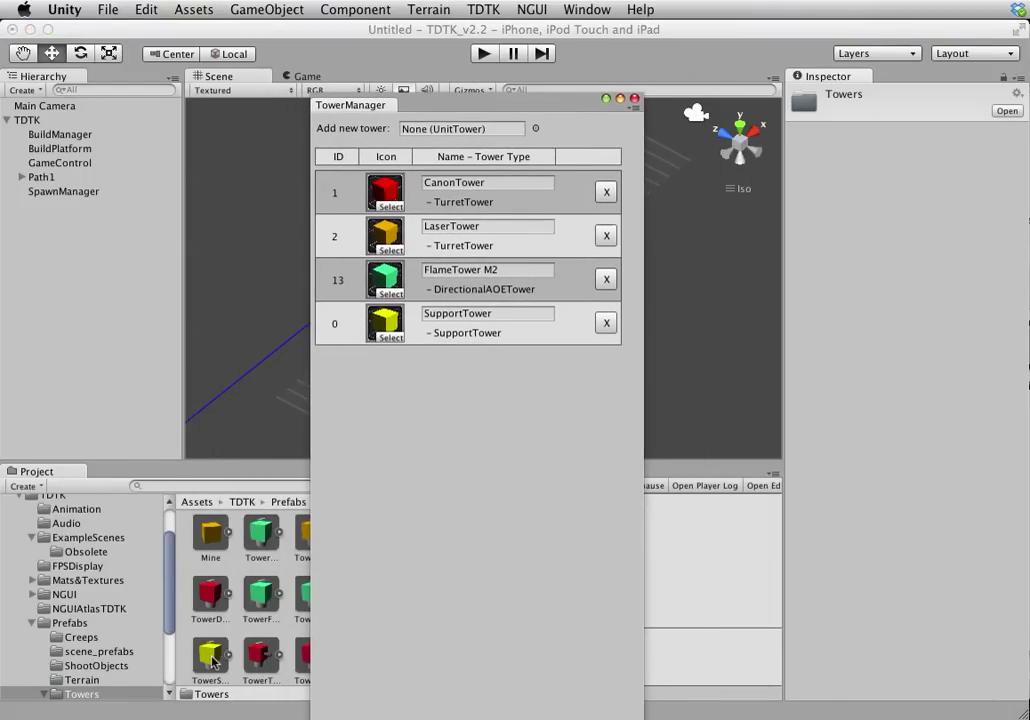
{"action": "left_click_drag", "start_coordinate": [361, 104], "coordinate": [411, 105]}
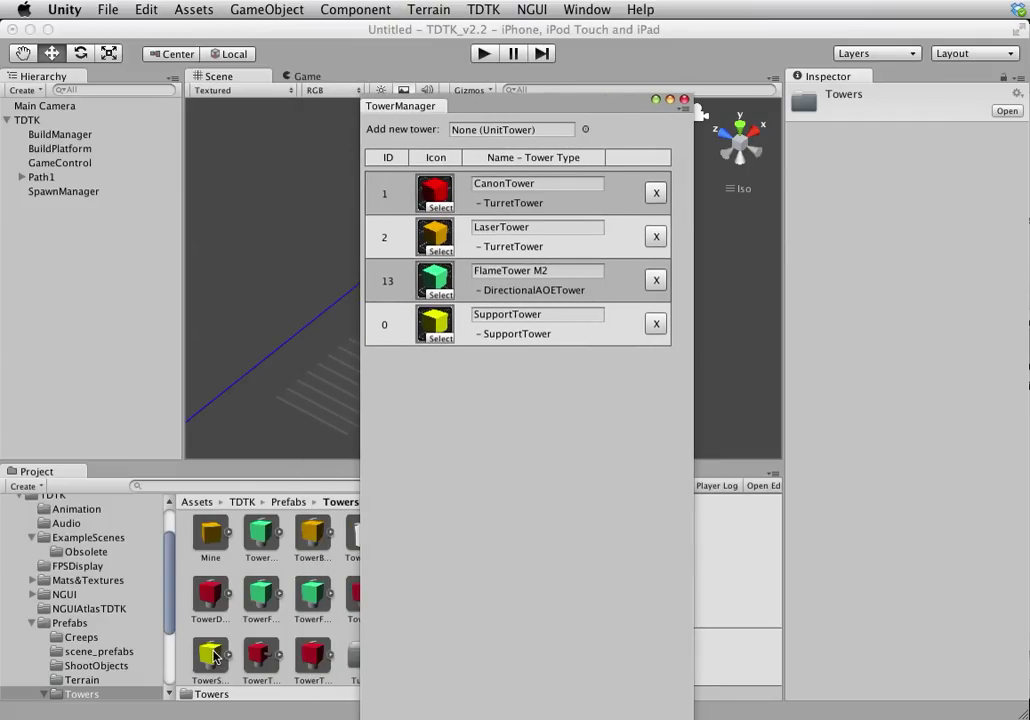
- Add the TowerSupport prefab as a new tower and remove ResourceTower from the list
{"action": "left_click_drag", "start_coordinate": [213, 655], "coordinate": [805, 700]}
{"action": "left_click", "coordinate": [485, 10]}
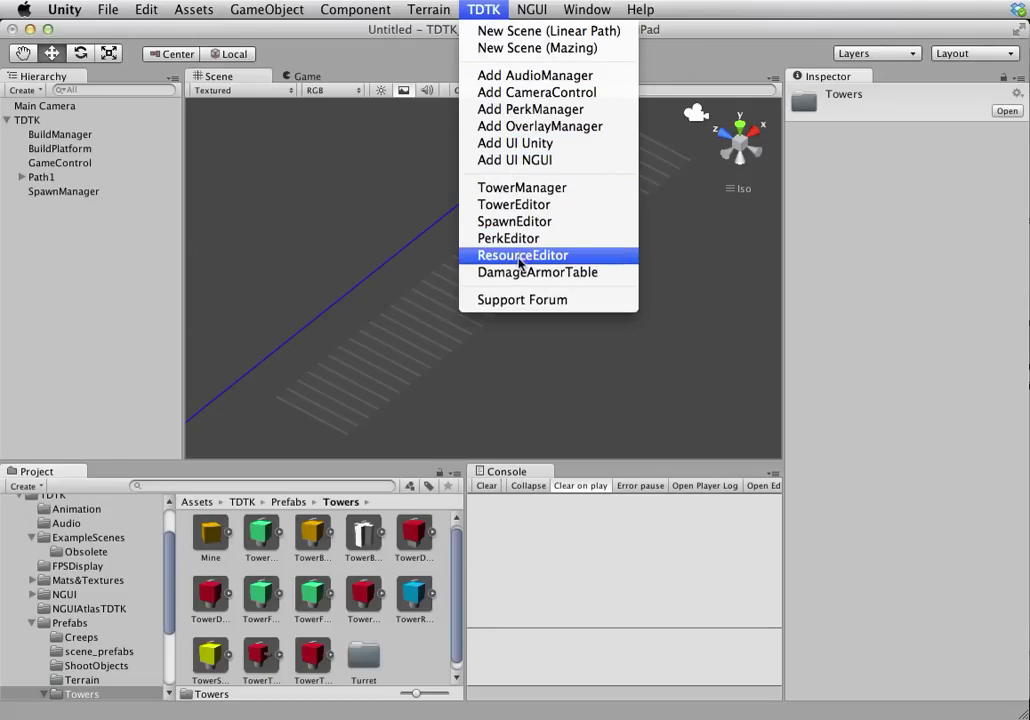
{"action": "left_click", "coordinate": [515, 189]}
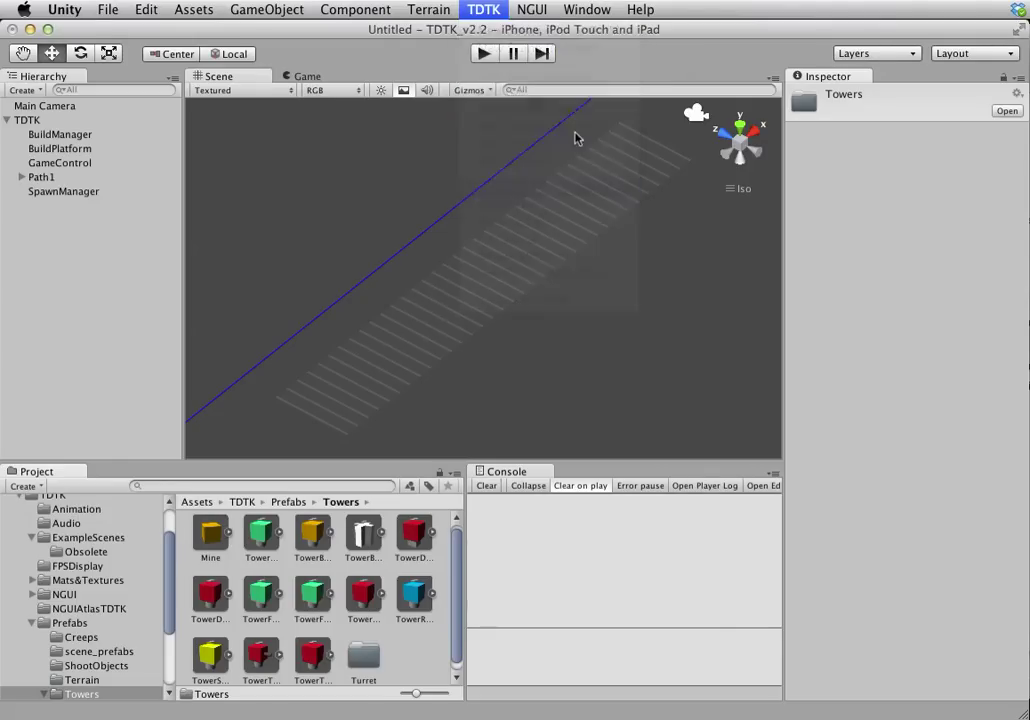
{"action": "left_click_drag", "start_coordinate": [517, 104], "coordinate": [960, 94]}
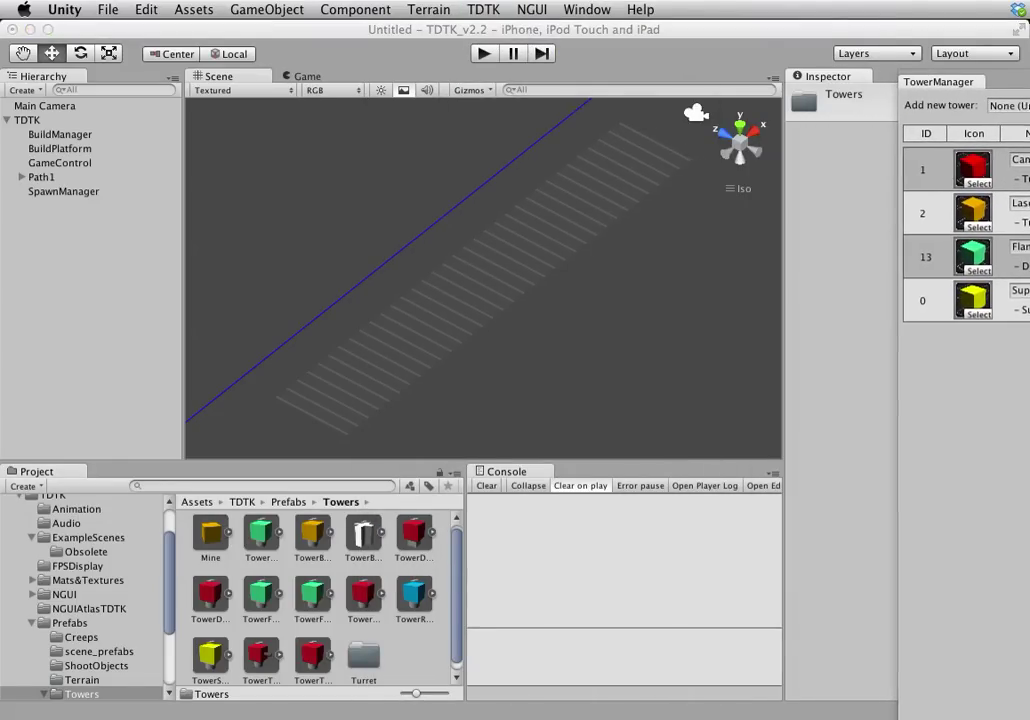
{"action": "left_click", "coordinate": [417, 606]}
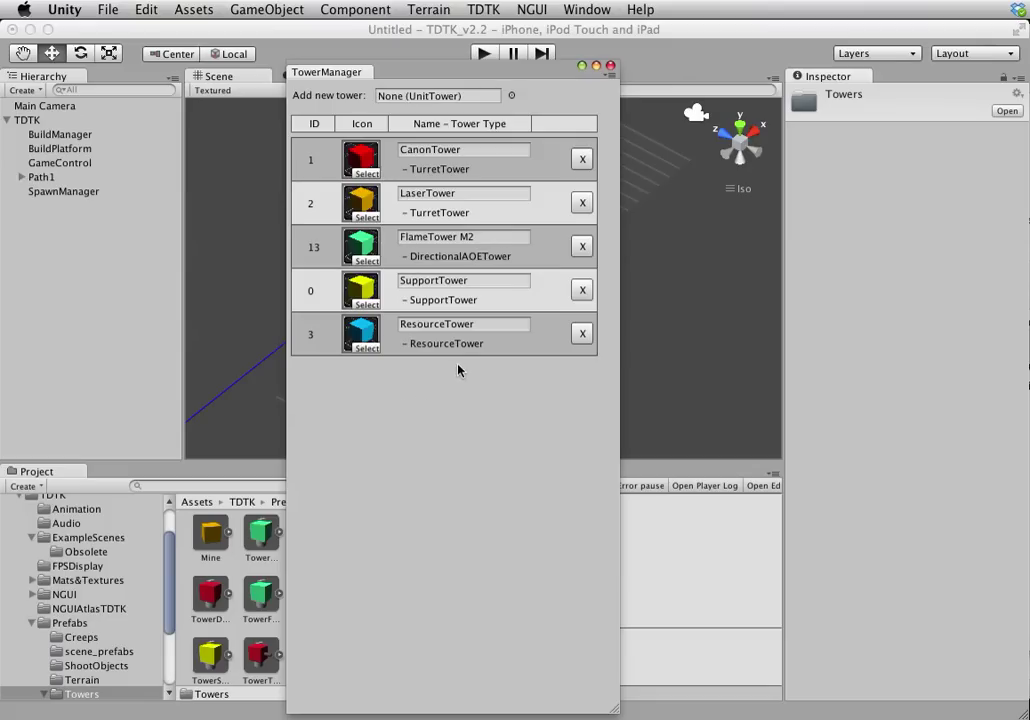
{"action": "left_click", "coordinate": [578, 338]}
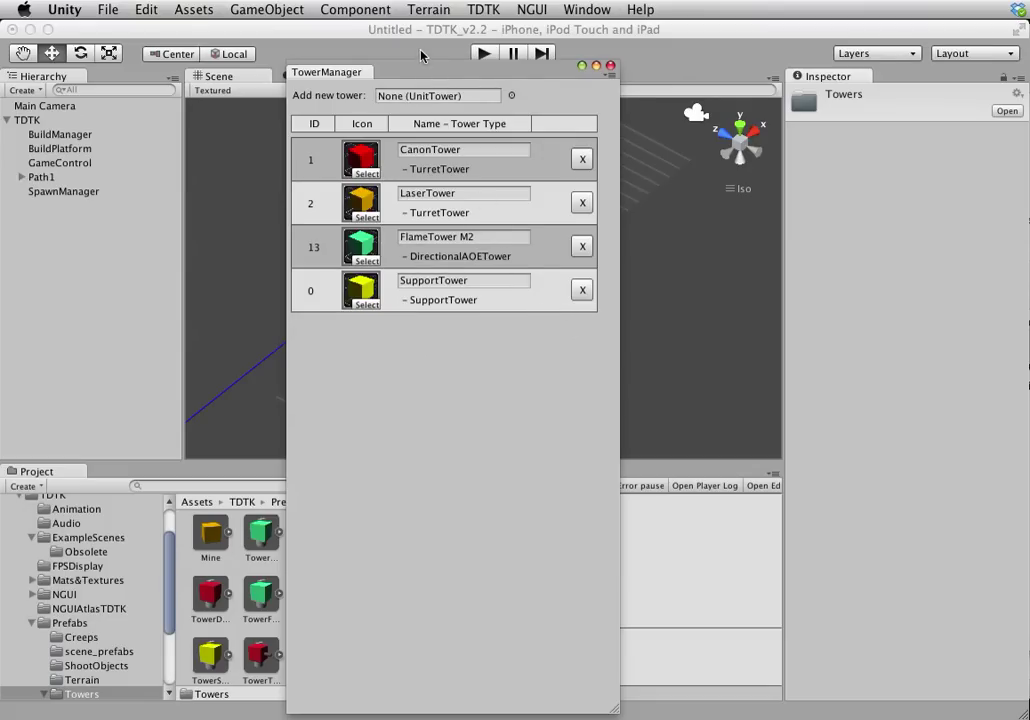
- Toggle TowerSupport off and on in BuildManager, then check BuildPlatform's tower list
{"action": "left_click", "coordinate": [52, 136]}
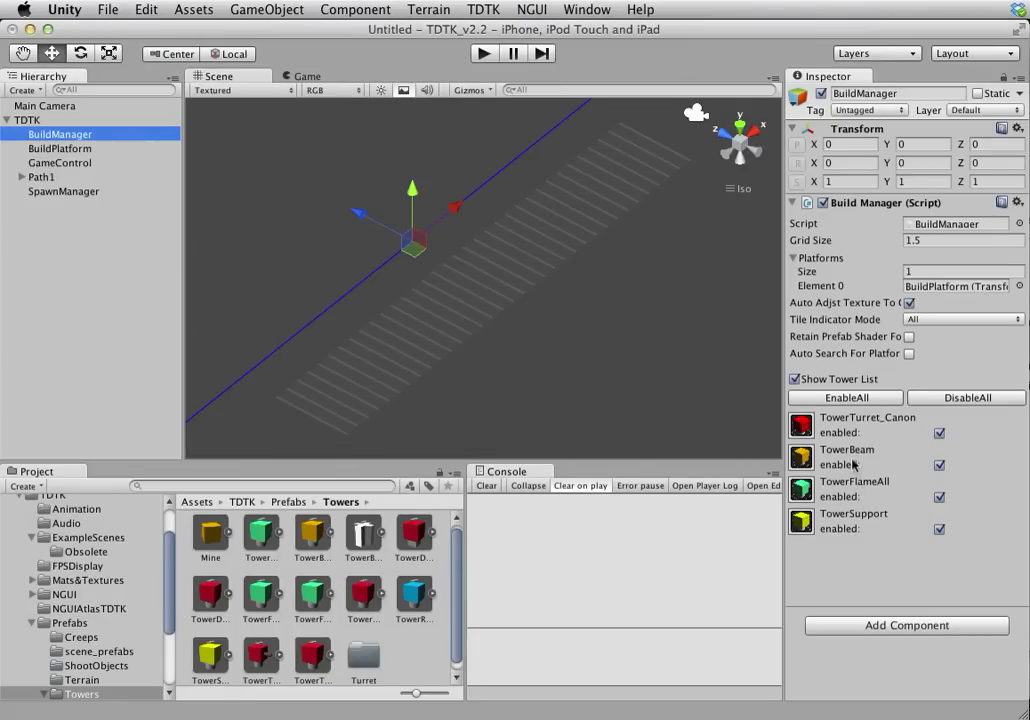
{"action": "left_click", "coordinate": [940, 530]}
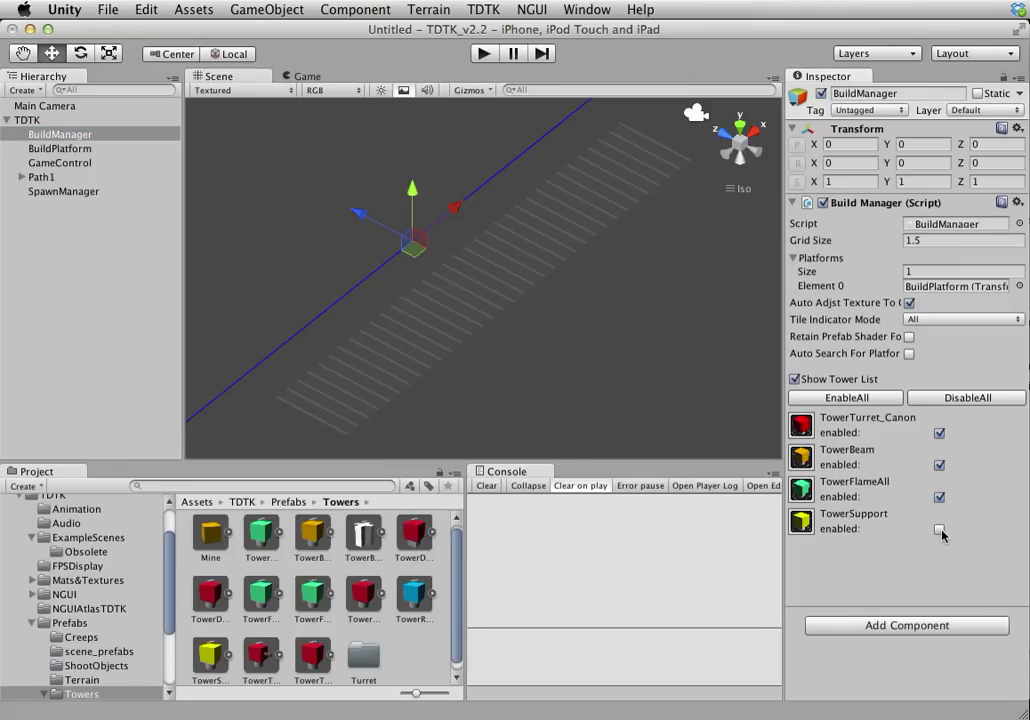
{"action": "left_click", "coordinate": [940, 530]}
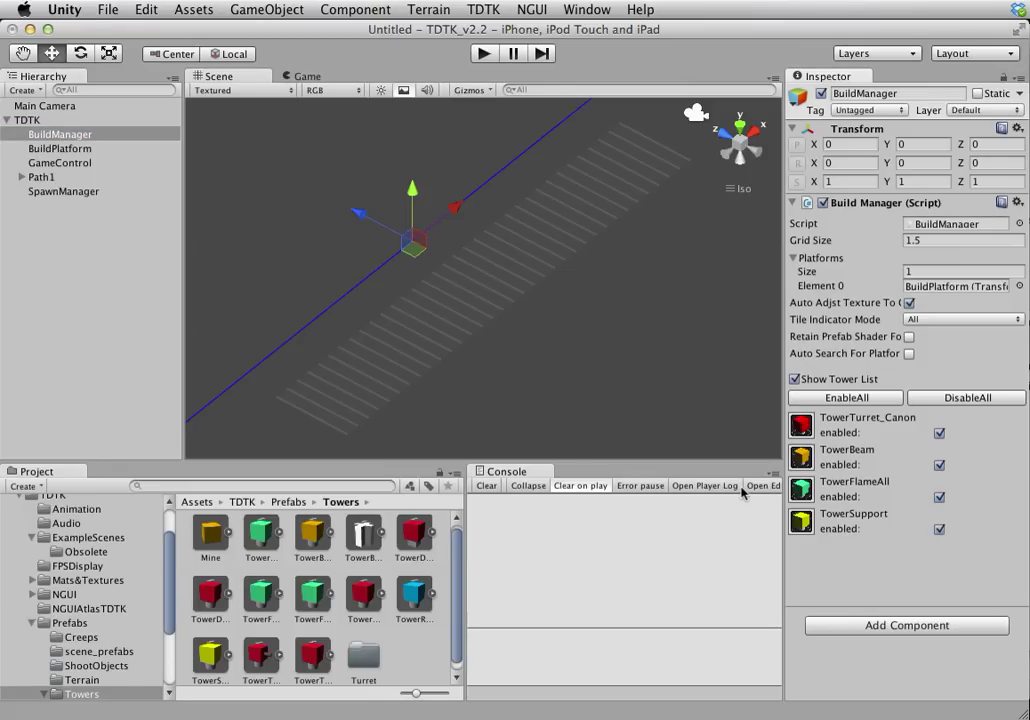
{"action": "left_click", "coordinate": [66, 150]}
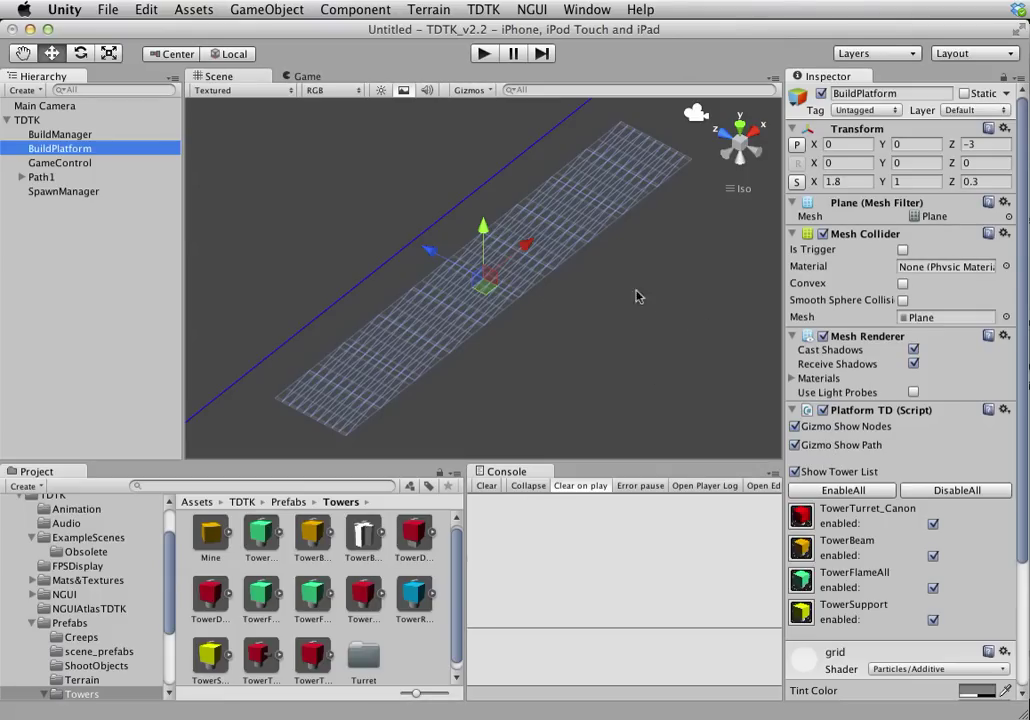
{"action": "left_click", "coordinate": [72, 134]}
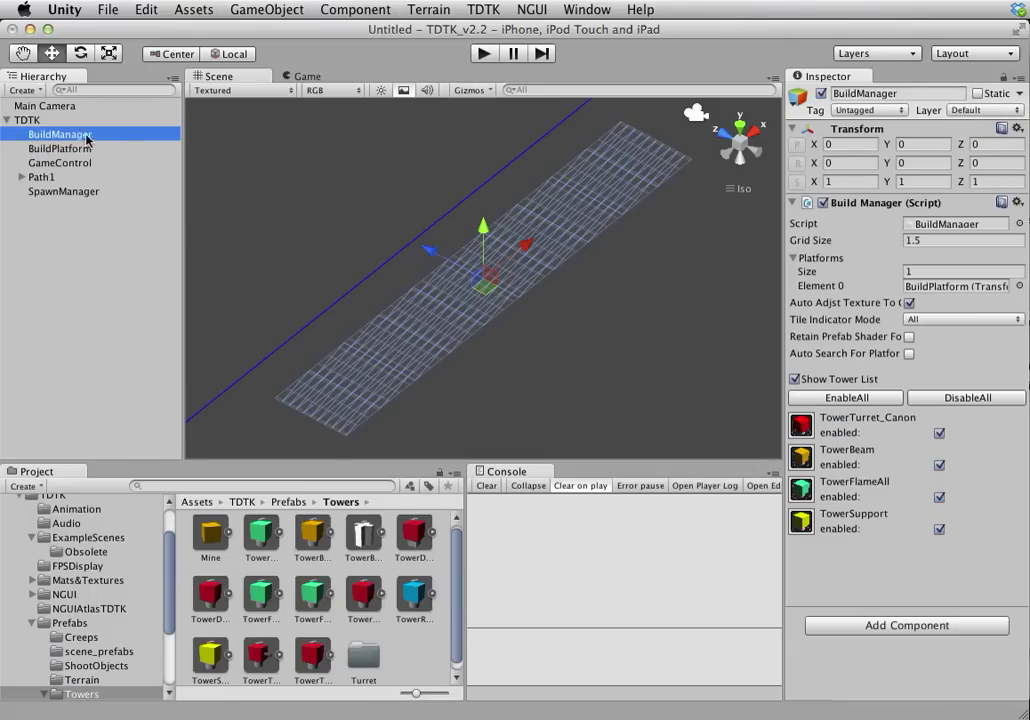
- Open the TowerEditor, view its tower dropdown keeping CanonTower selected, and close it
{"action": "left_click", "coordinate": [483, 10]}
{"action": "left_click", "coordinate": [525, 186]}
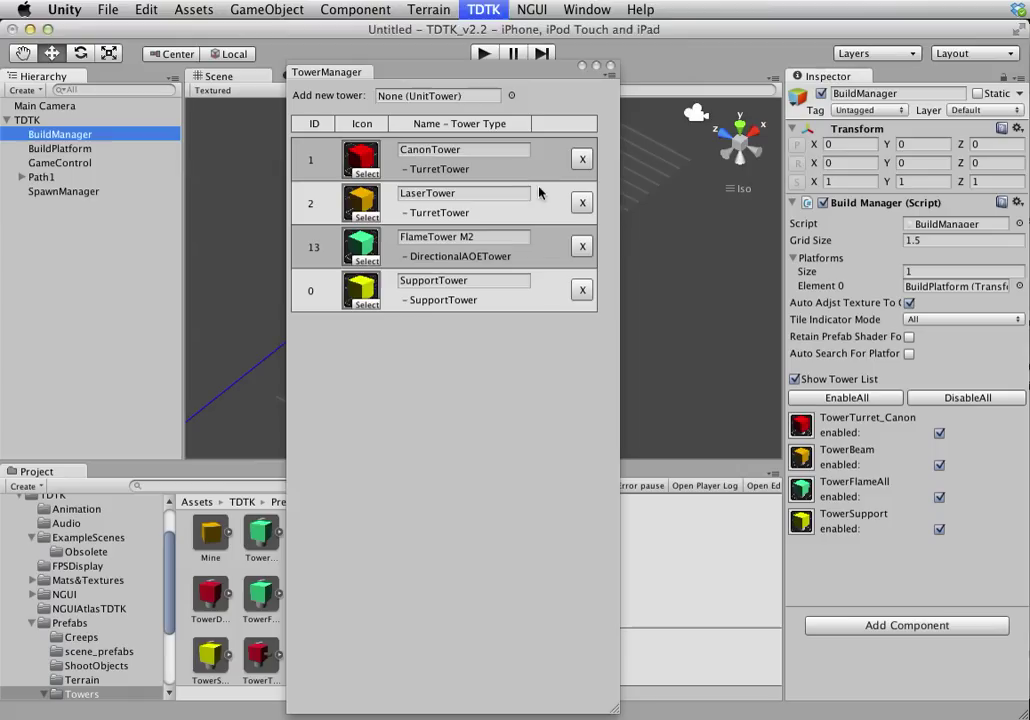
{"action": "left_click", "coordinate": [610, 65]}
{"action": "left_click", "coordinate": [483, 10]}
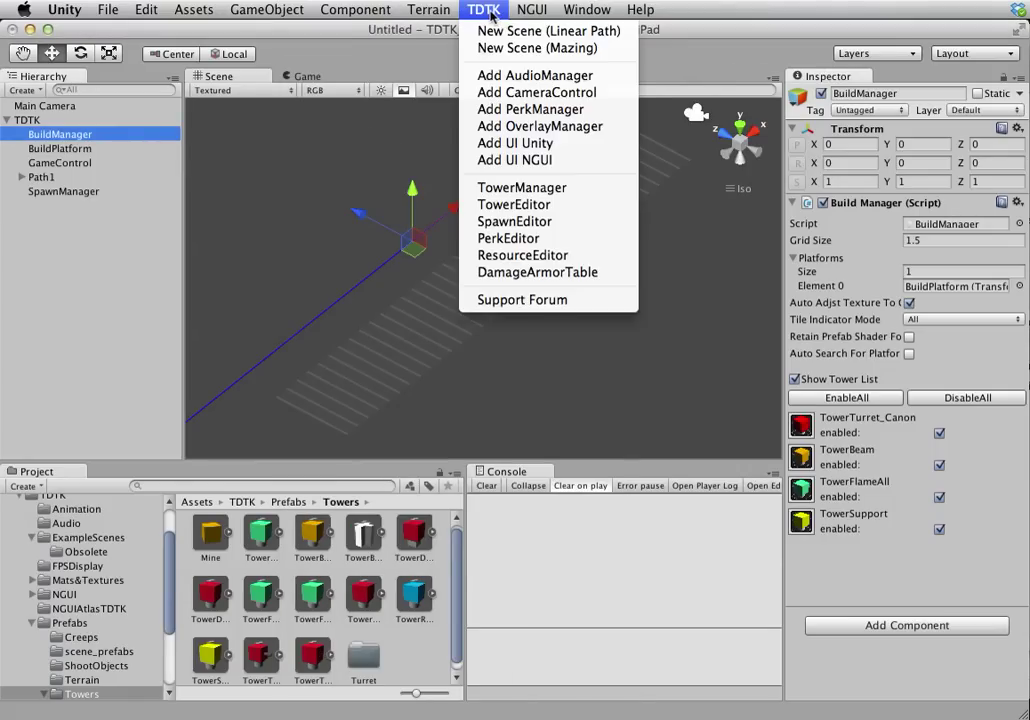
{"action": "left_click", "coordinate": [522, 204]}
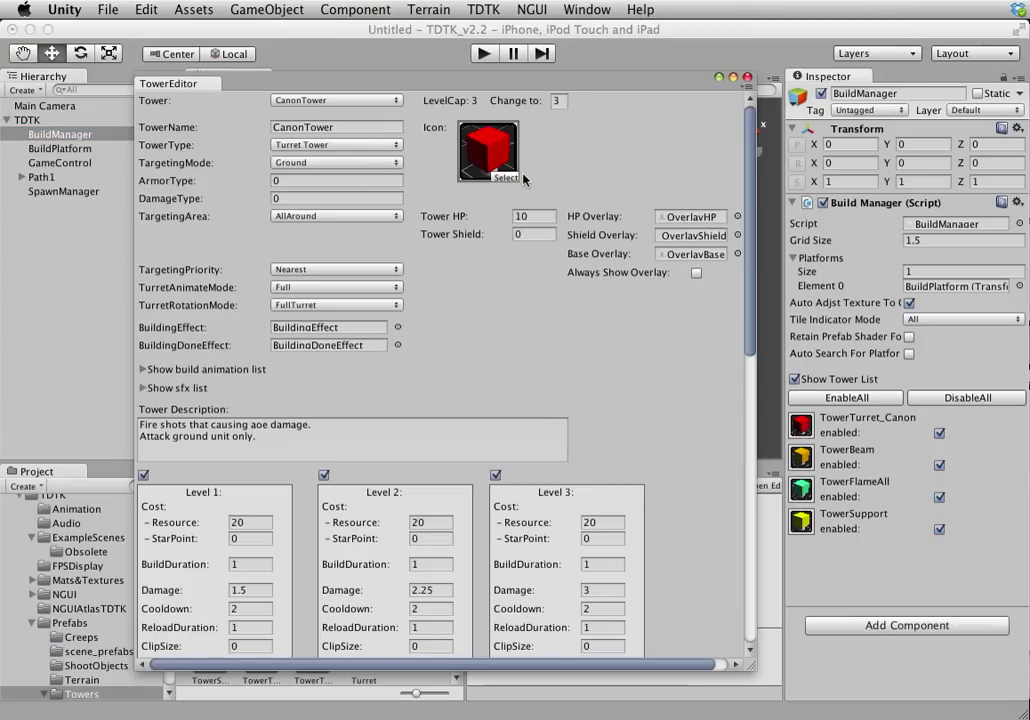
{"action": "left_click", "coordinate": [350, 101]}
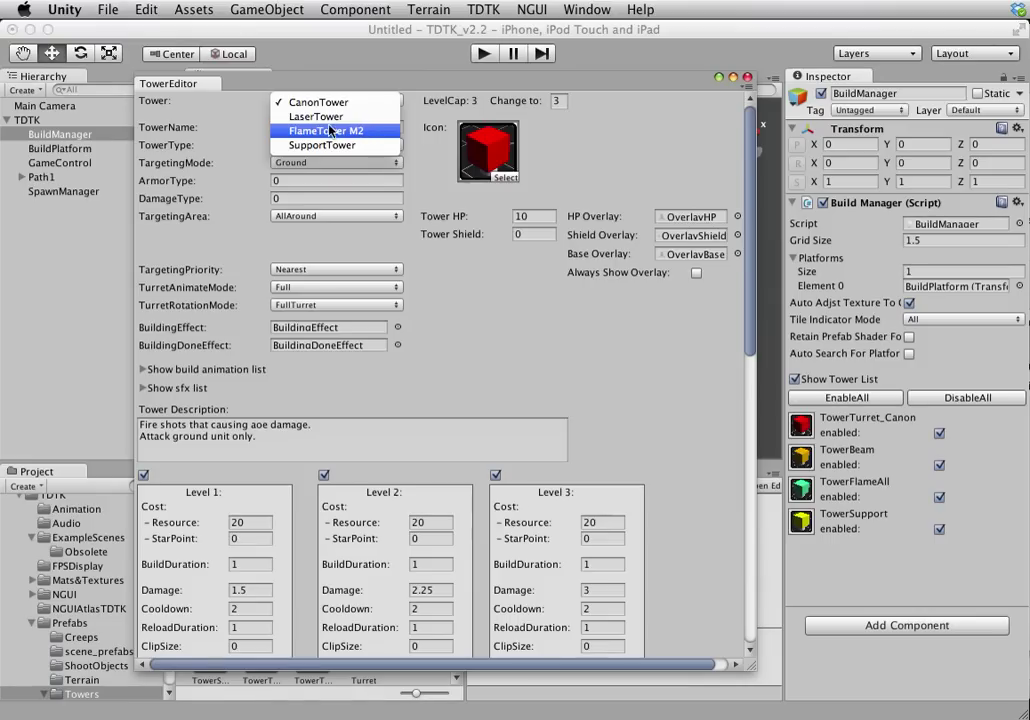
{"action": "left_click", "coordinate": [618, 127]}
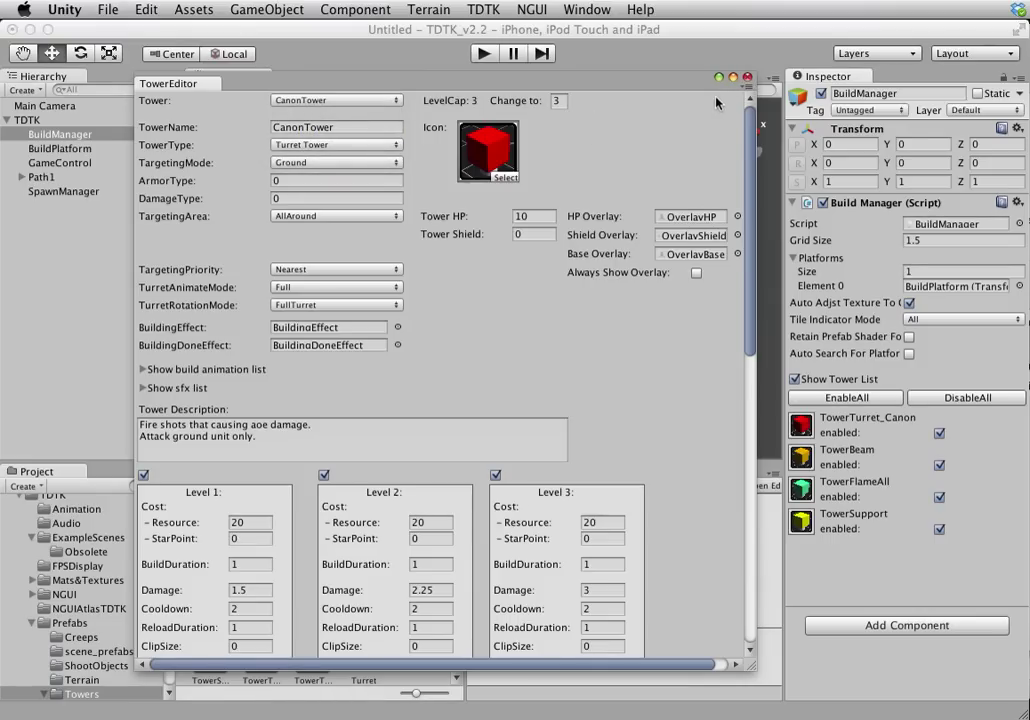
{"action": "left_click", "coordinate": [746, 77]}
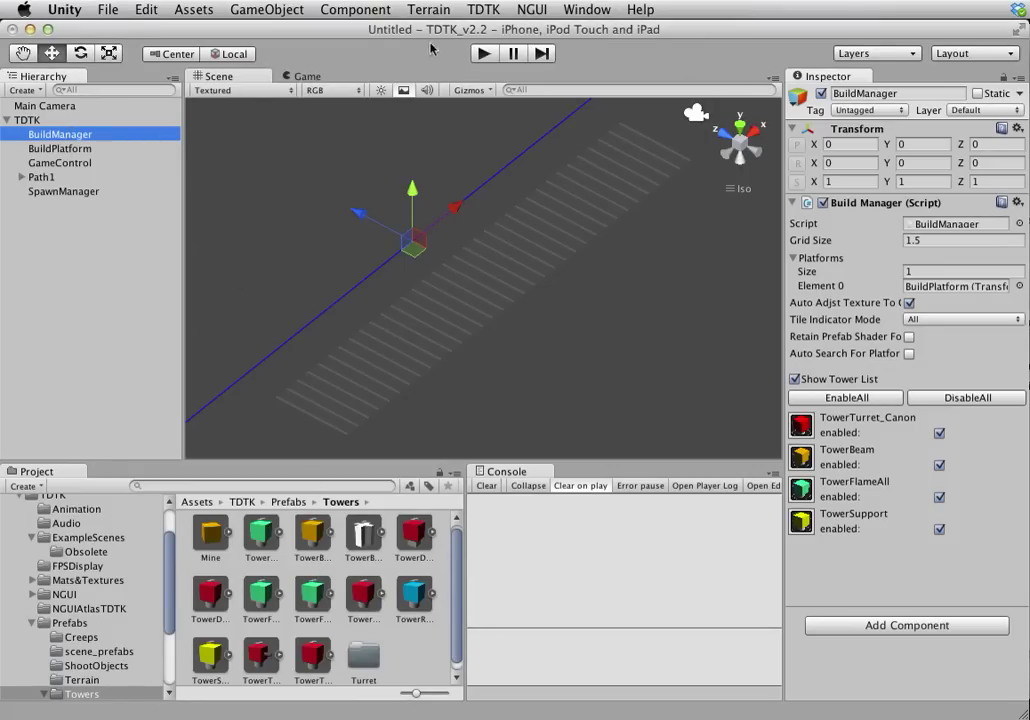
{"action": "key", "text": "Return"}
- Select BuildPlatform, then BuildManager, and show the TDTK editors menu
{"action": "left_click", "coordinate": [70, 148]}
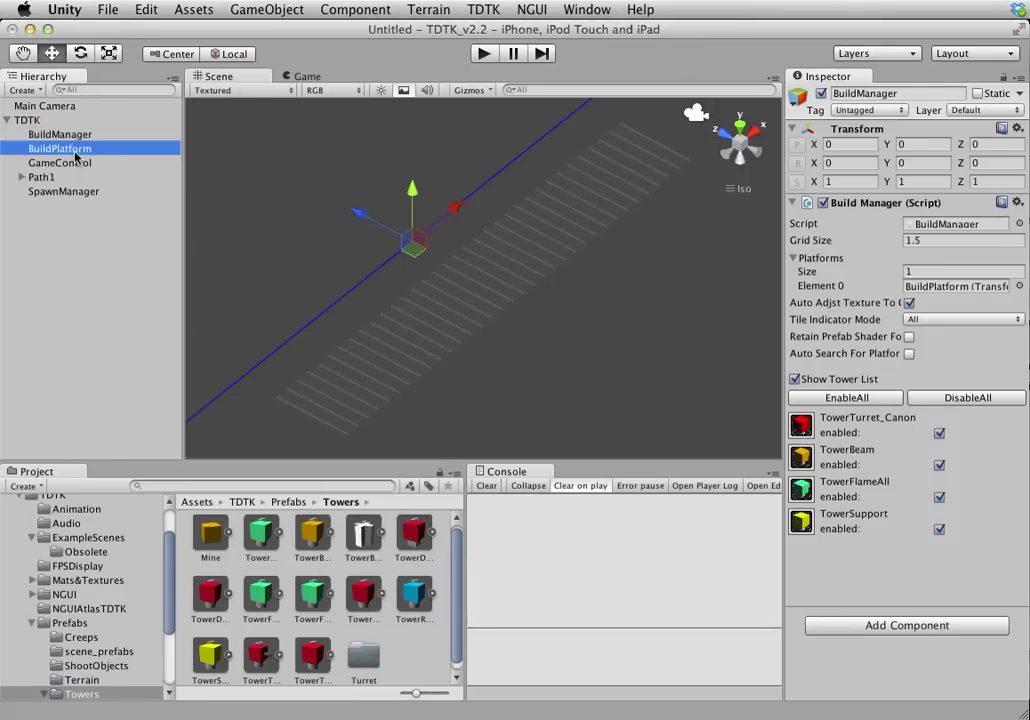
{"action": "left_click", "coordinate": [72, 134]}
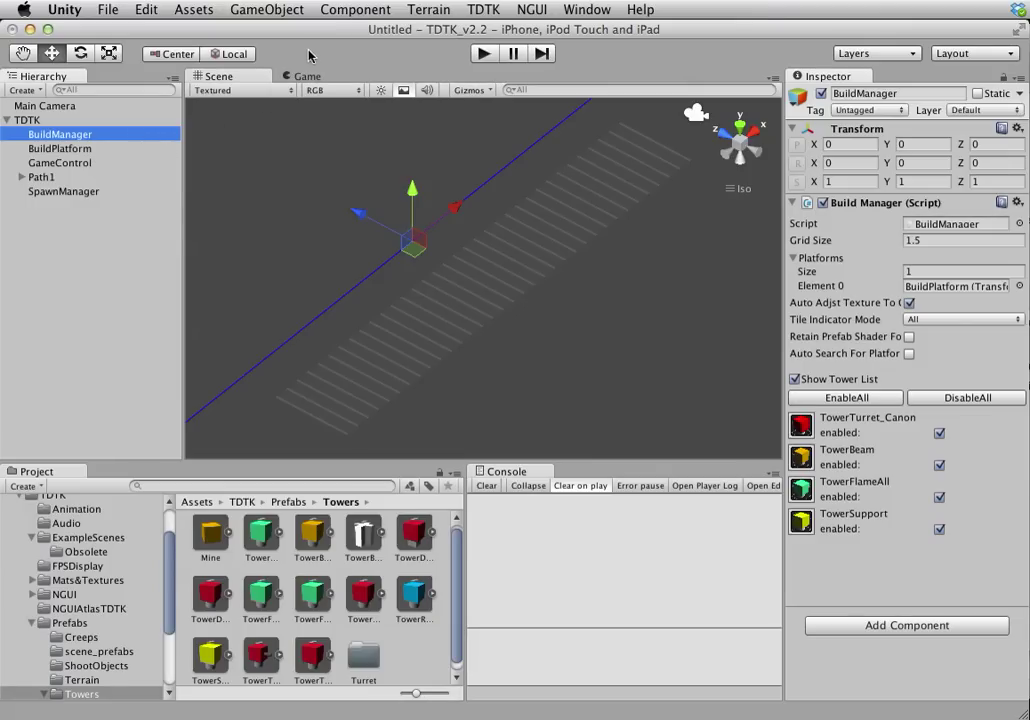
{"action": "left_click", "coordinate": [480, 10]}
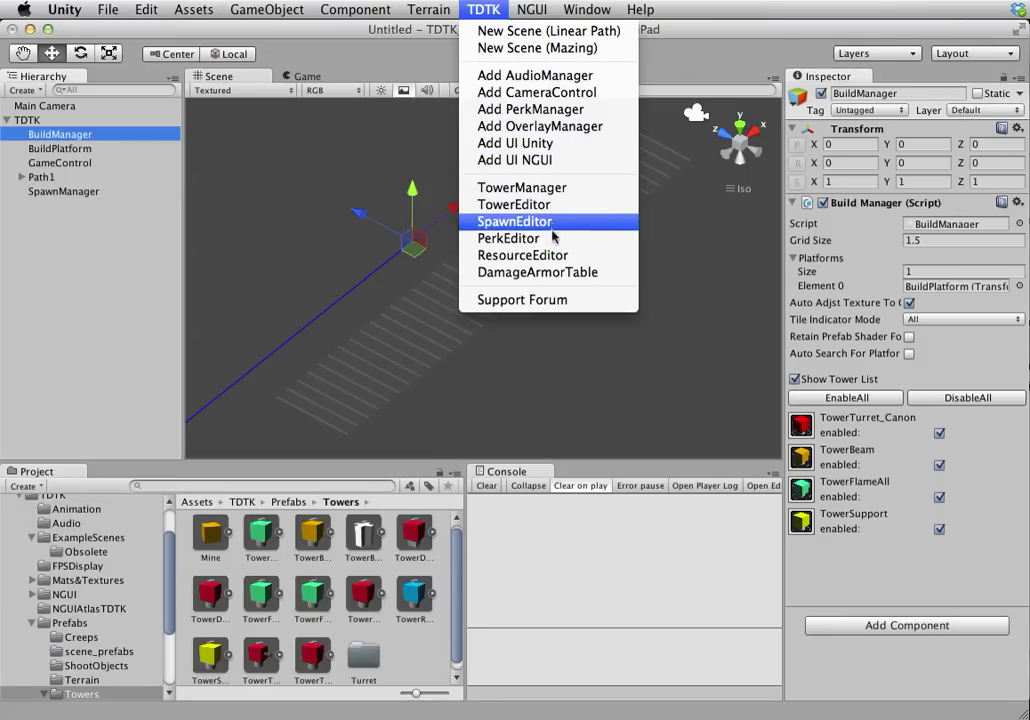
- Open the DamageArmorTable editor and move its window up slightly
{"action": "left_click", "coordinate": [556, 272]}
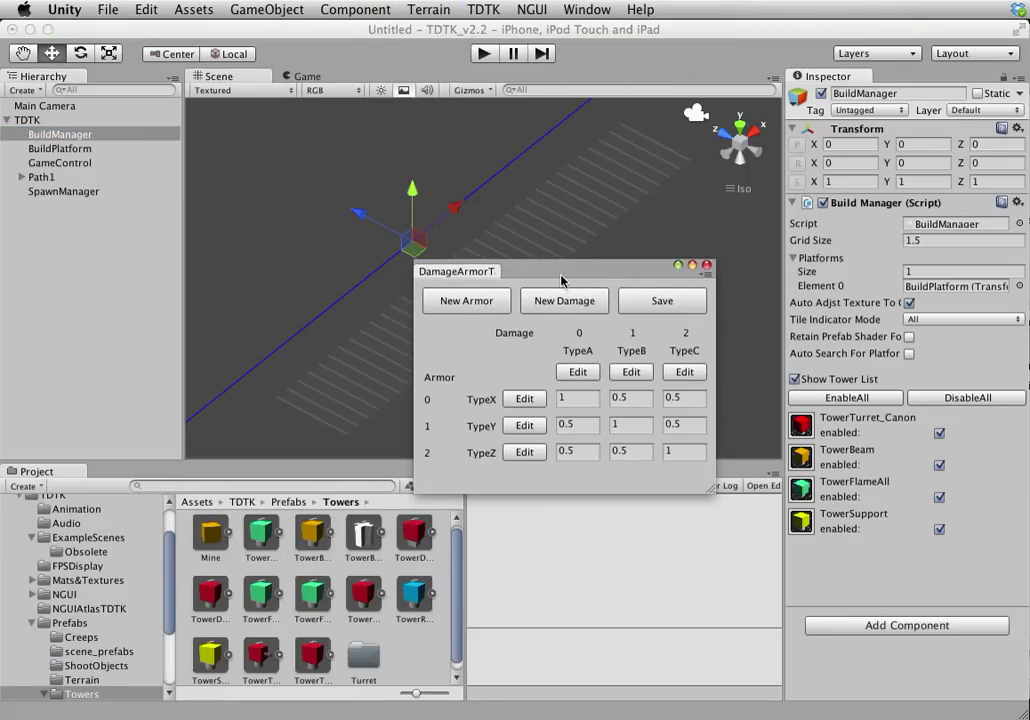
{"action": "left_click_drag", "start_coordinate": [561, 278], "coordinate": [559, 245]}
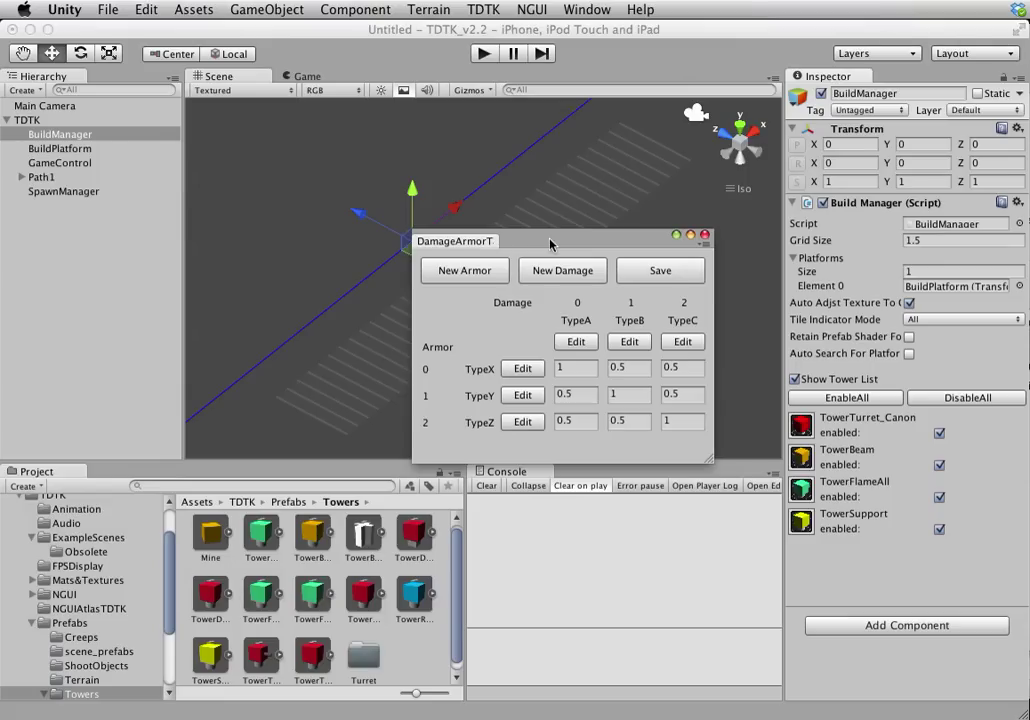
{"action": "left_click_drag", "start_coordinate": [549, 244], "coordinate": [480, 191]}
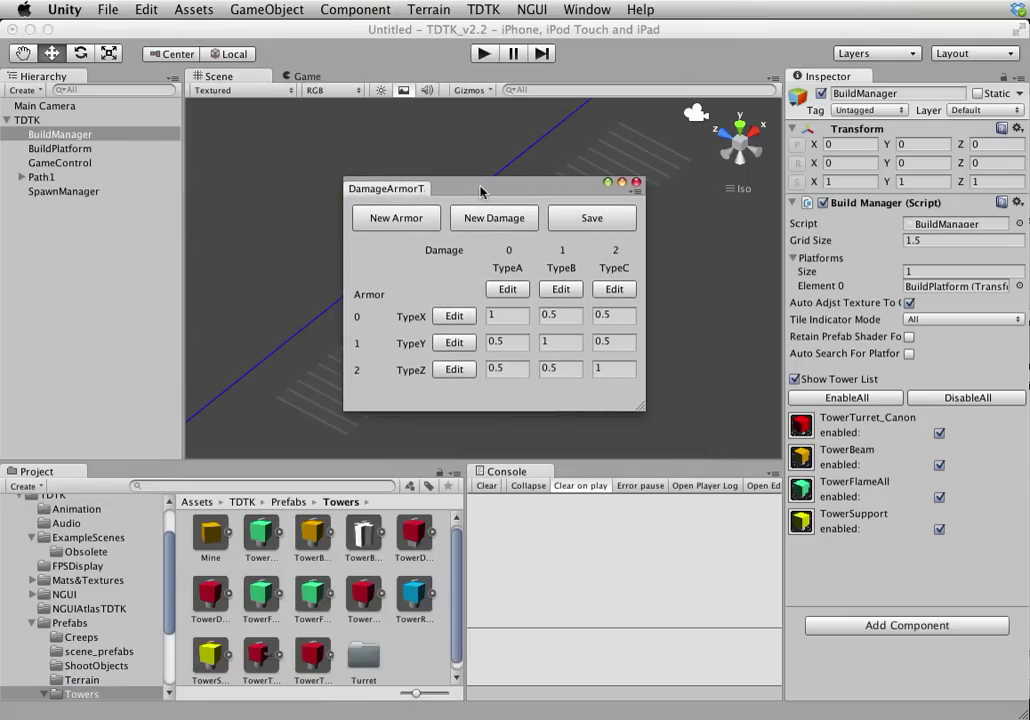
- Select the TypeA-vs-TypeX, TypeA-vs-TypeY and TypeB-vs-TypeX multiplier fields
{"action": "left_click", "coordinate": [507, 315]}
{"action": "left_click", "coordinate": [508, 343]}
{"action": "left_click", "coordinate": [561, 316]}
- Open and close the TypeA damage type, TypeX armour type, and a new armour type dialog
{"action": "left_click", "coordinate": [508, 289]}
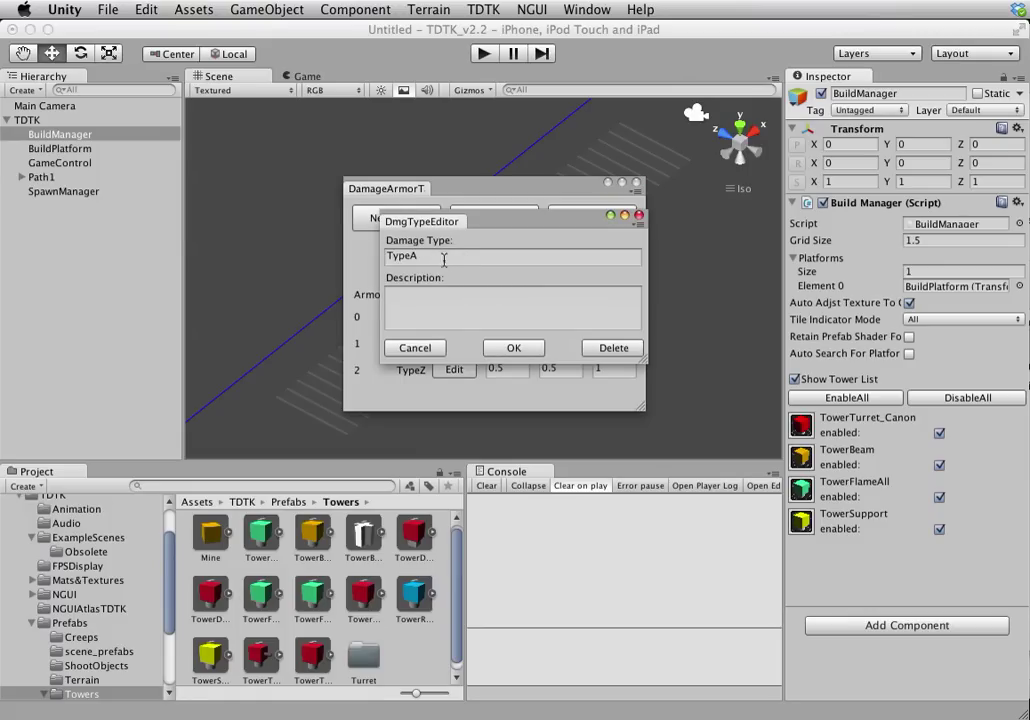
{"action": "left_click", "coordinate": [639, 215]}
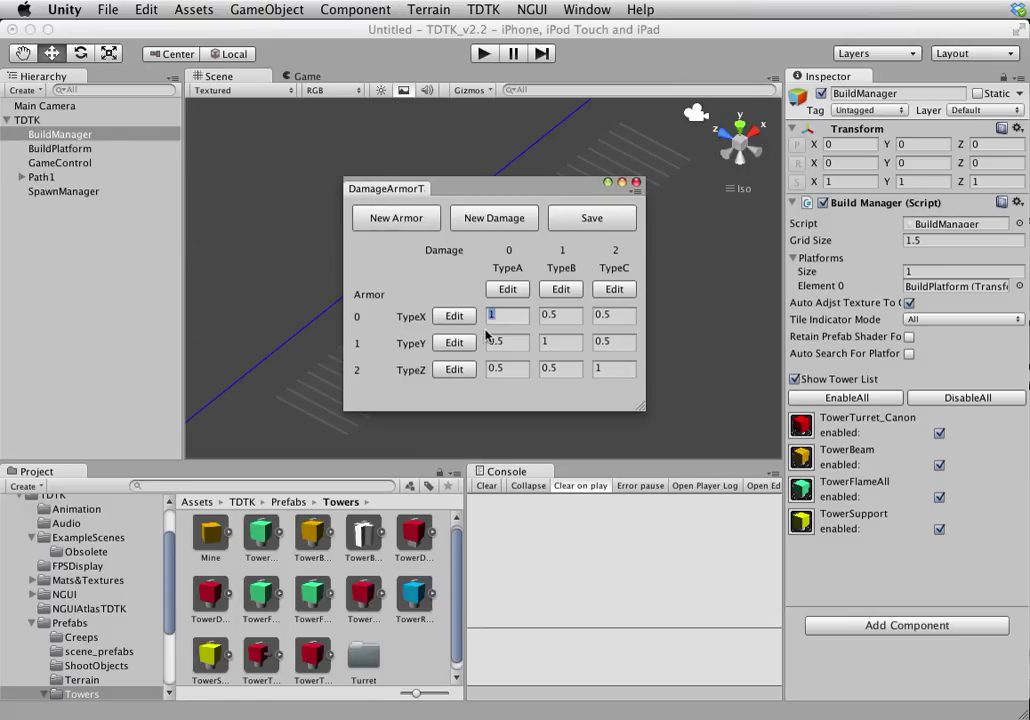
{"action": "left_click", "coordinate": [455, 316]}
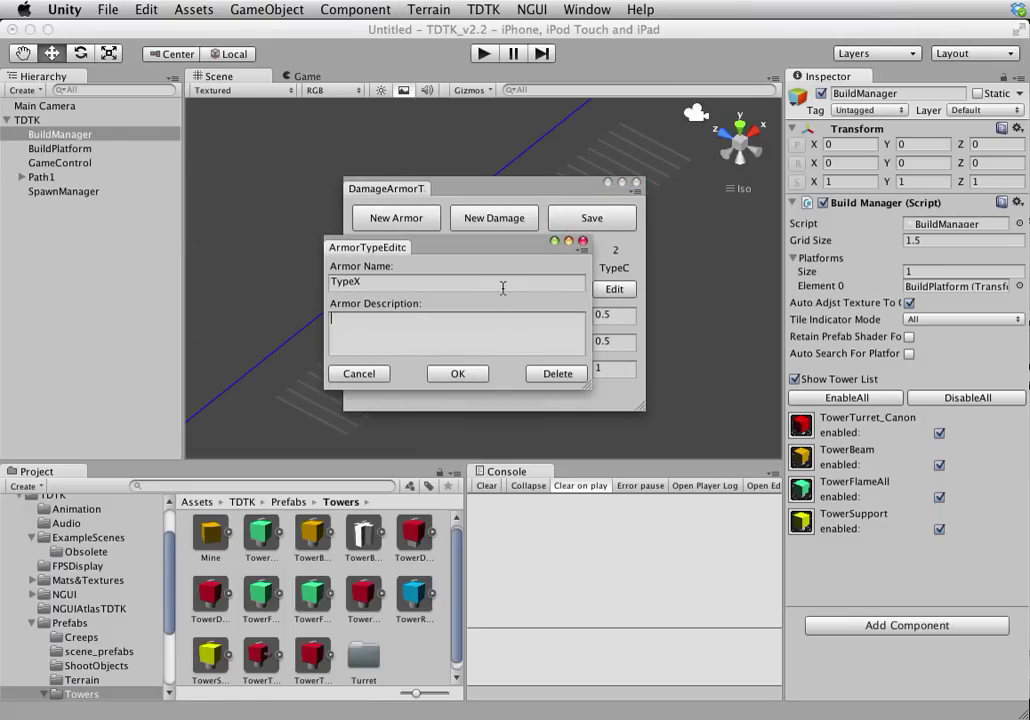
{"action": "left_click", "coordinate": [580, 243]}
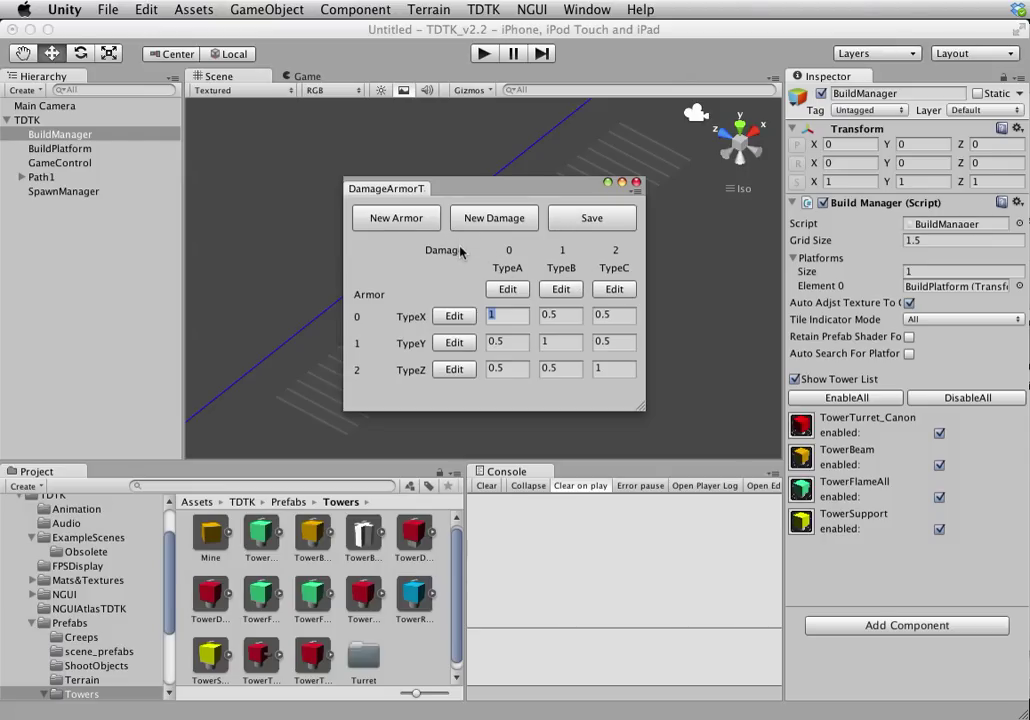
{"action": "left_click", "coordinate": [397, 219]}
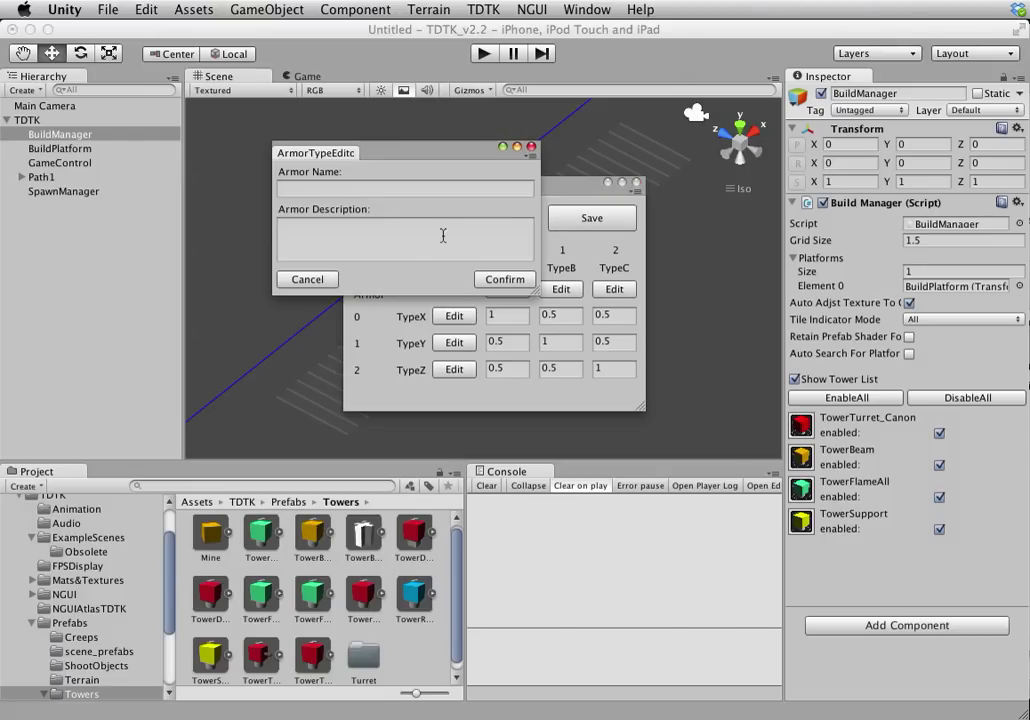
{"action": "left_click", "coordinate": [532, 150]}
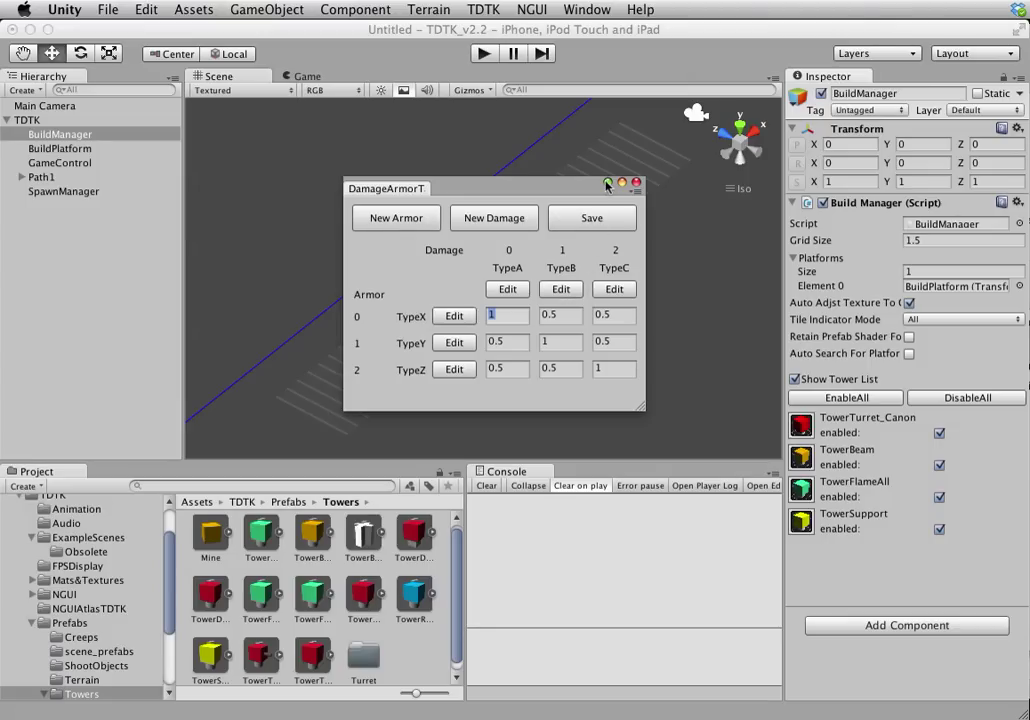
- Close the damage-versus-armour table, then open the PerkEditor, browse its perk list and close it
{"action": "left_click", "coordinate": [635, 182]}
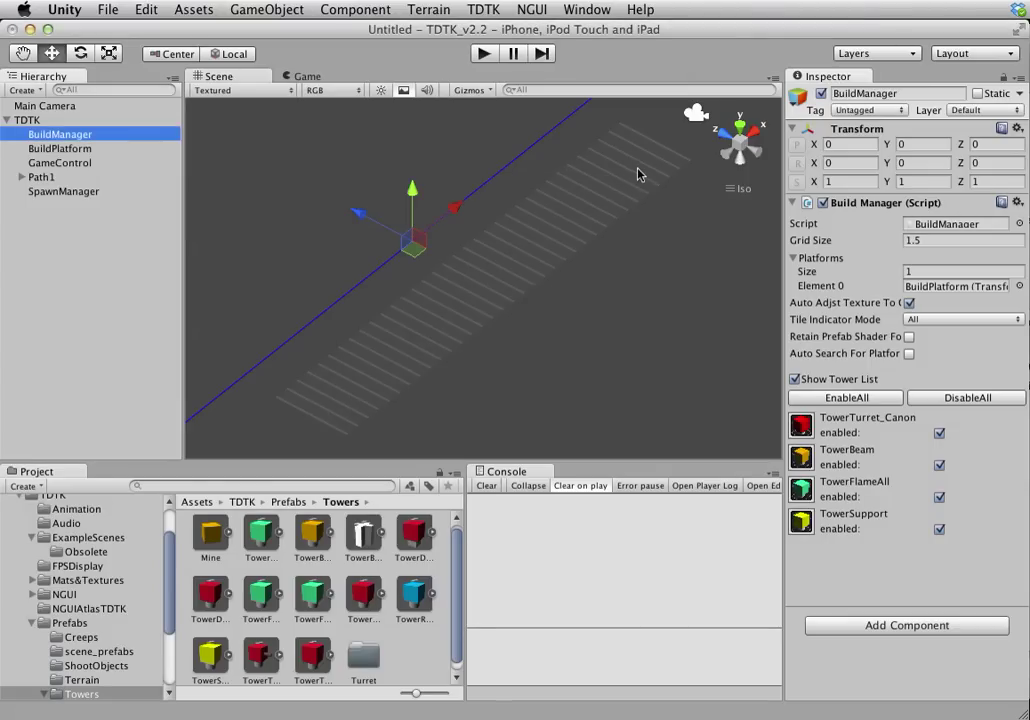
{"action": "left_click", "coordinate": [484, 9]}
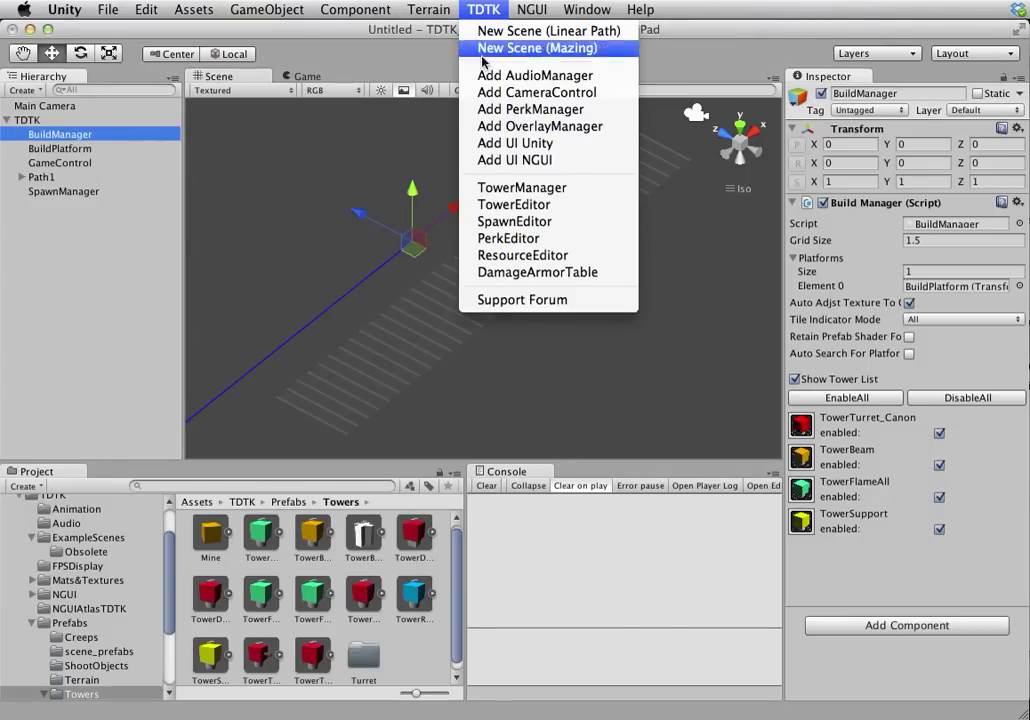
{"action": "left_click", "coordinate": [561, 246]}
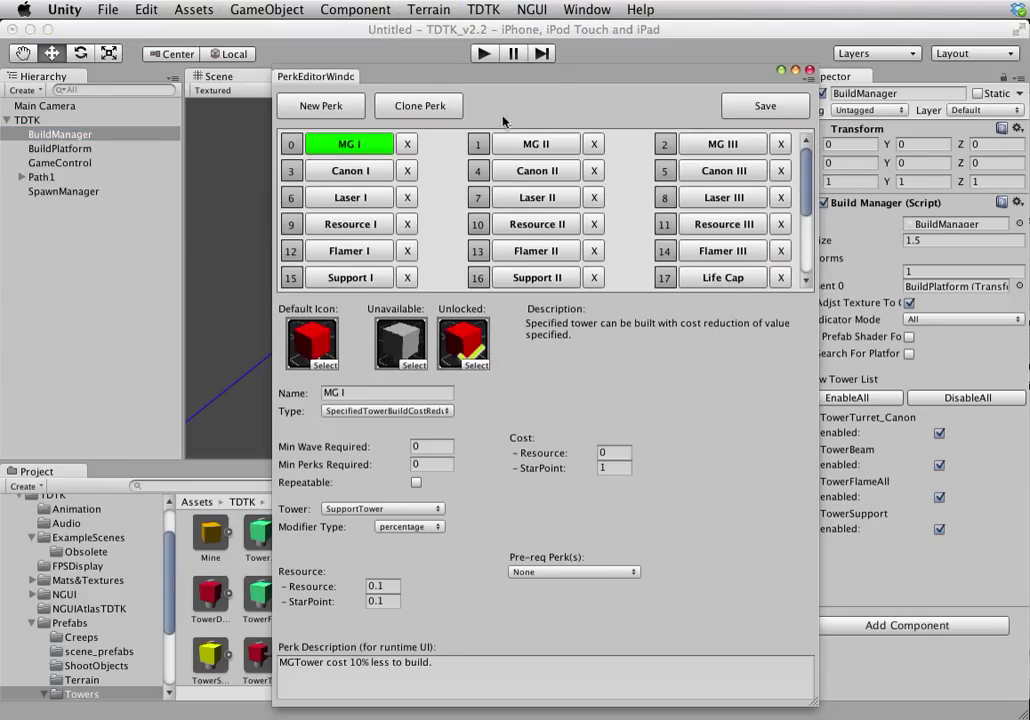
{"action": "left_click_drag", "start_coordinate": [520, 80], "coordinate": [517, 92]}
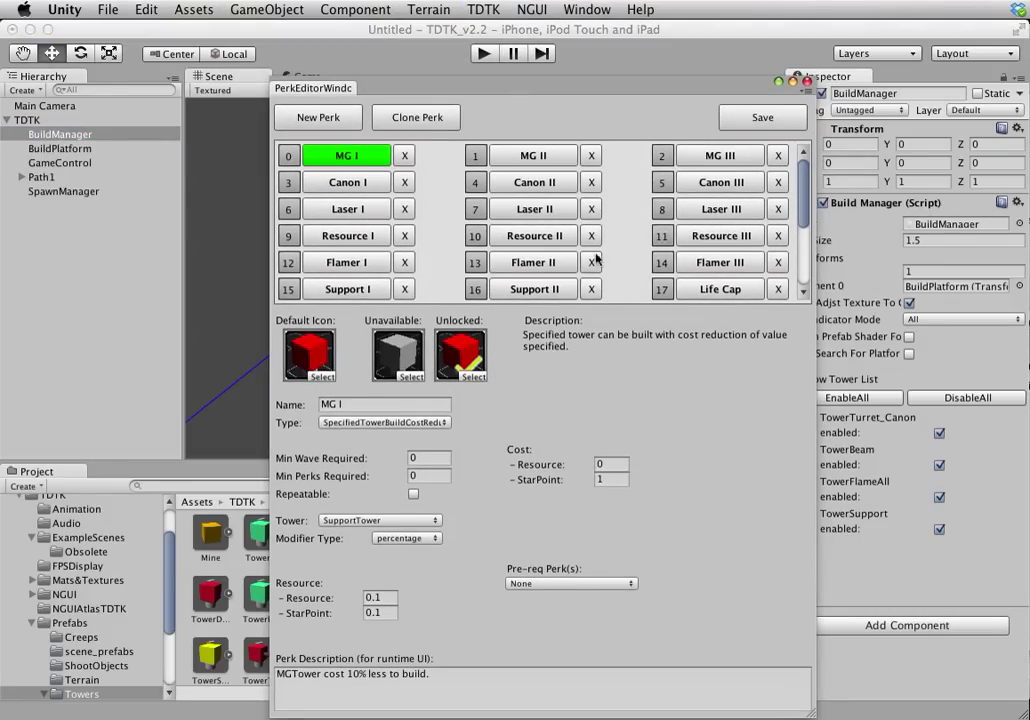
{"action": "scroll", "coordinate": [663, 213], "scroll_direction": "down", "scroll_amount": 3}
{"action": "scroll", "coordinate": [663, 213], "scroll_direction": "down", "scroll_amount": 1}
{"action": "scroll", "coordinate": [663, 213], "scroll_direction": "up", "scroll_amount": 6}
{"action": "left_click", "coordinate": [807, 81]}
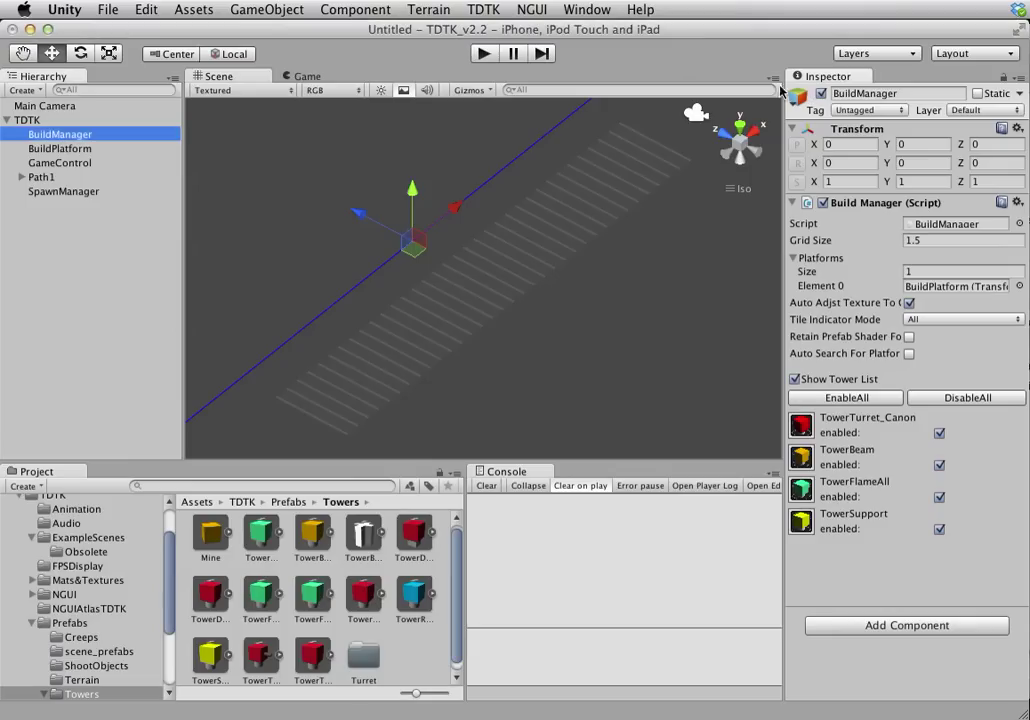
- Open and close the TowerEditor, then bring up the TDTK editor menu again
{"action": "left_click", "coordinate": [483, 10]}
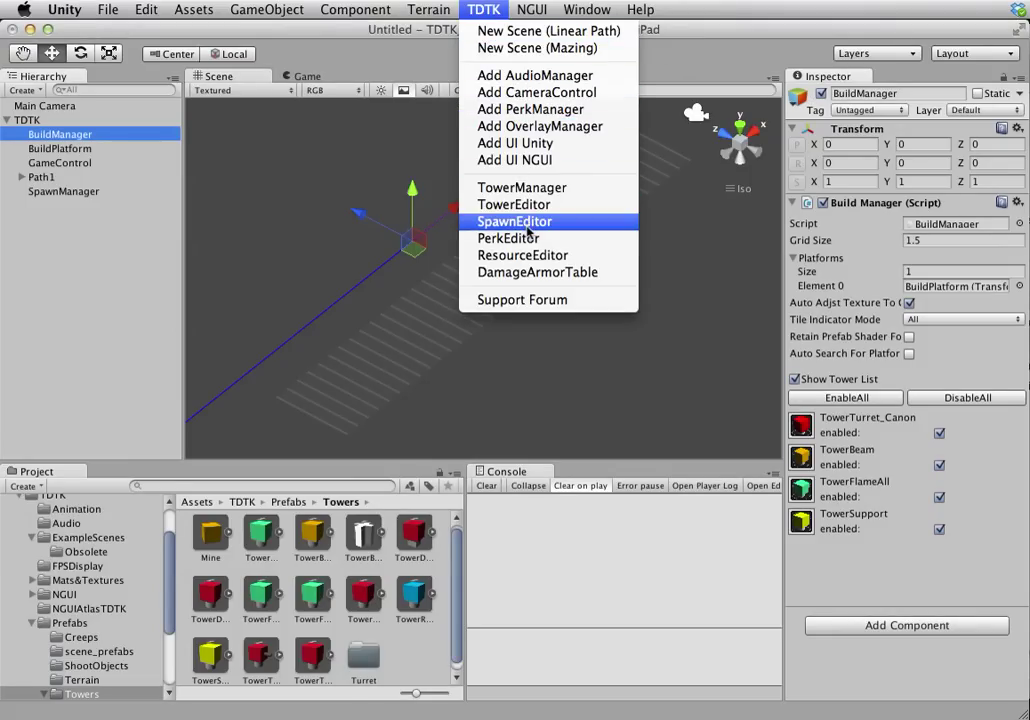
{"action": "left_click", "coordinate": [529, 204]}
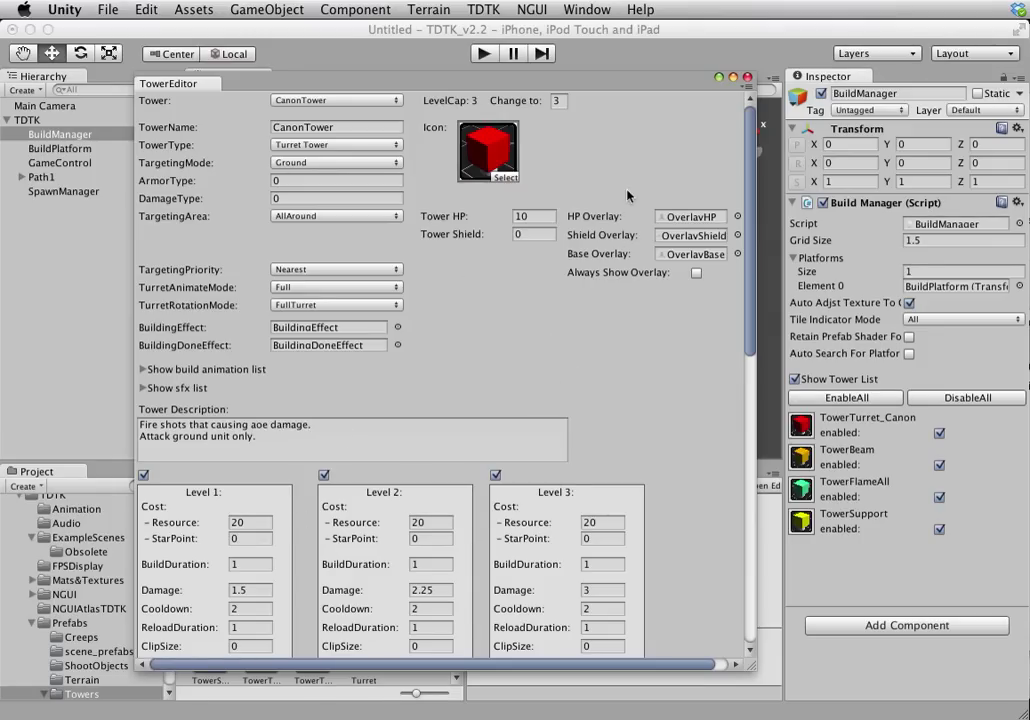
{"action": "left_click", "coordinate": [747, 79]}
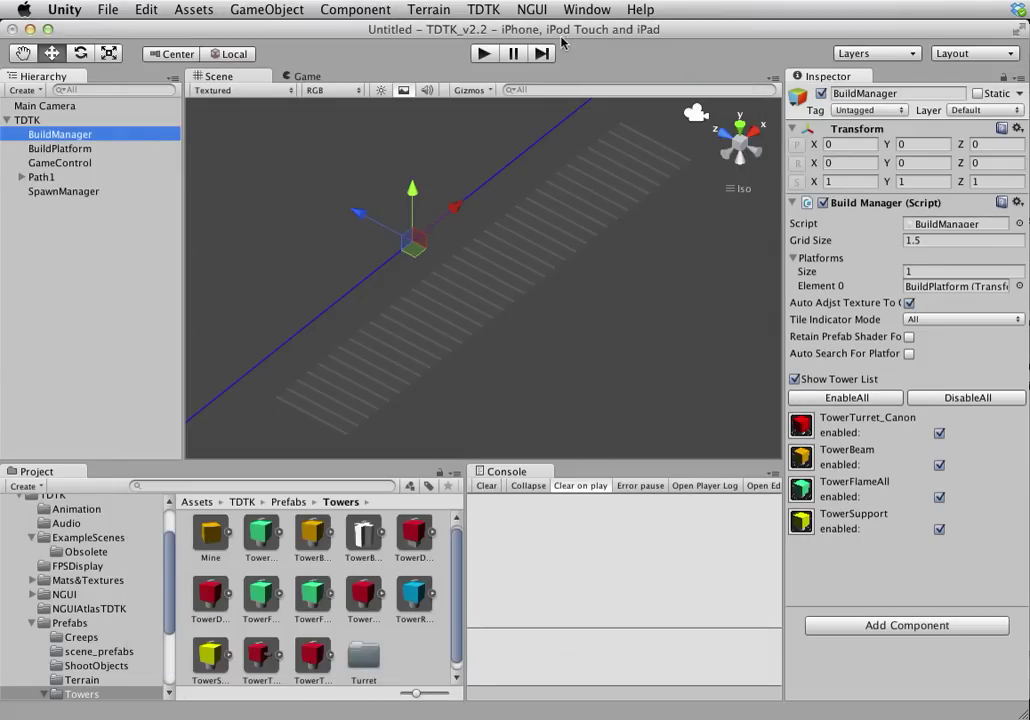
{"action": "left_click", "coordinate": [484, 10]}
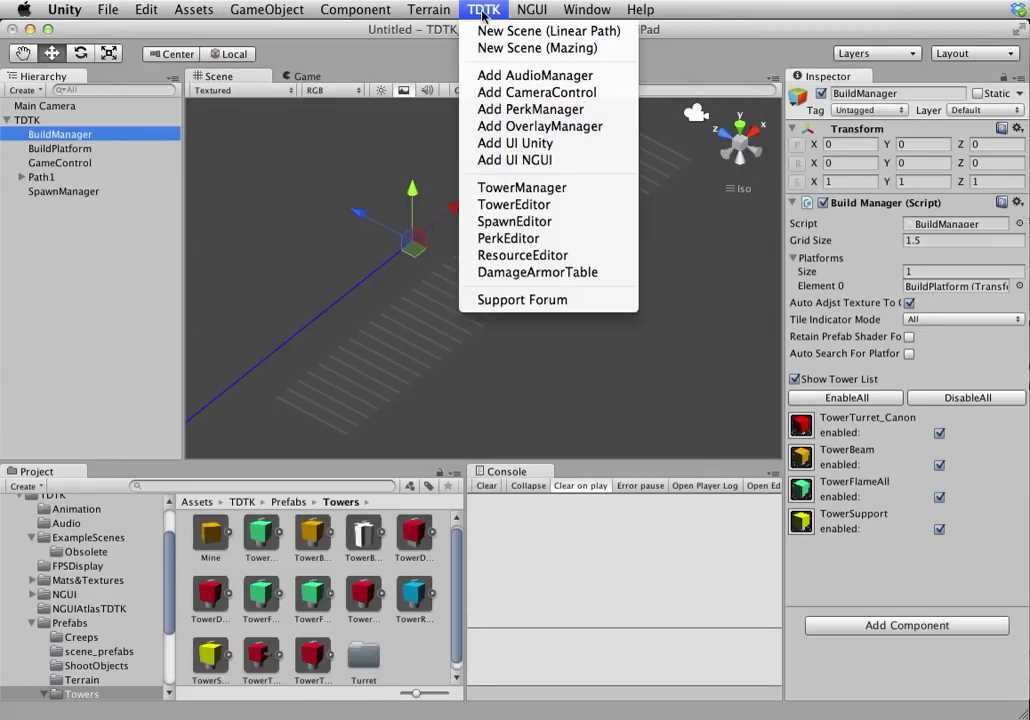
- Open the SpawnEditor, select SpawnManager, and set its wave count to 51
{"action": "left_click", "coordinate": [513, 222]}
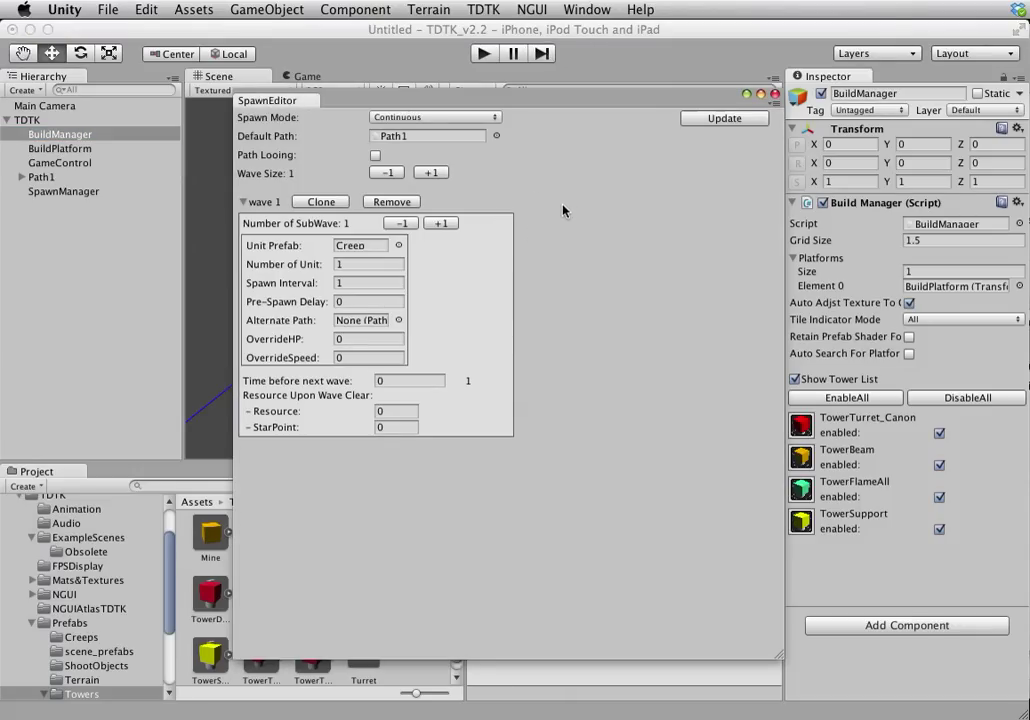
{"action": "mouse_move", "coordinate": [565, 106]}
{"action": "left_mouse_down"}
{"action": "mouse_move", "coordinate": [580, 108]}
{"action": "mouse_move", "coordinate": [551, 116]}
{"action": "left_mouse_up"}
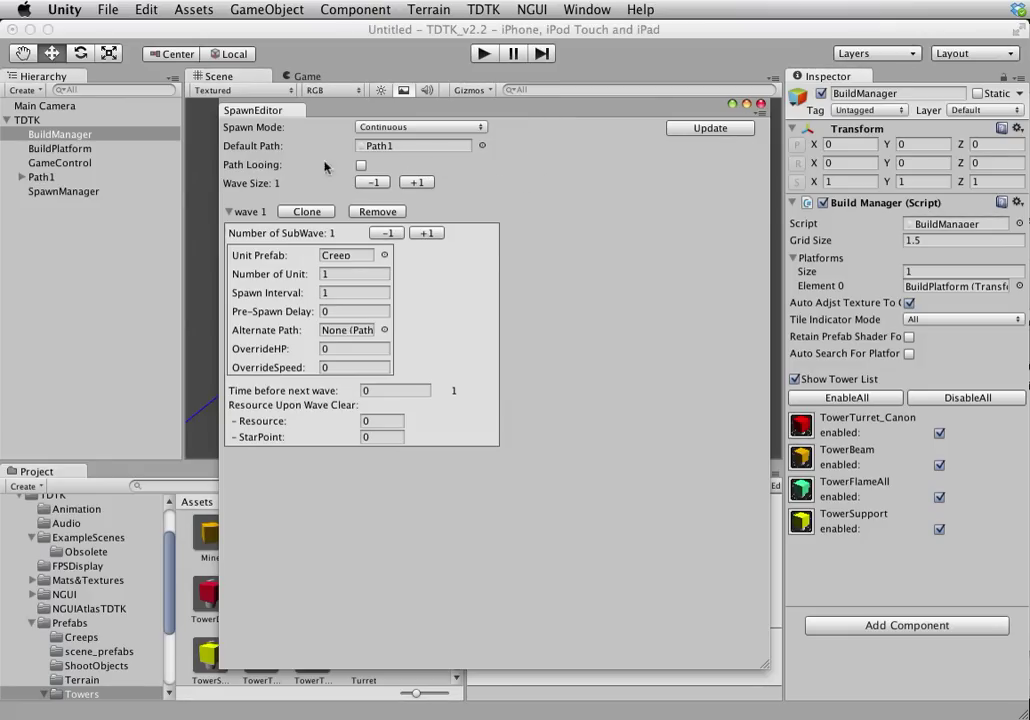
{"action": "left_click", "coordinate": [42, 193]}
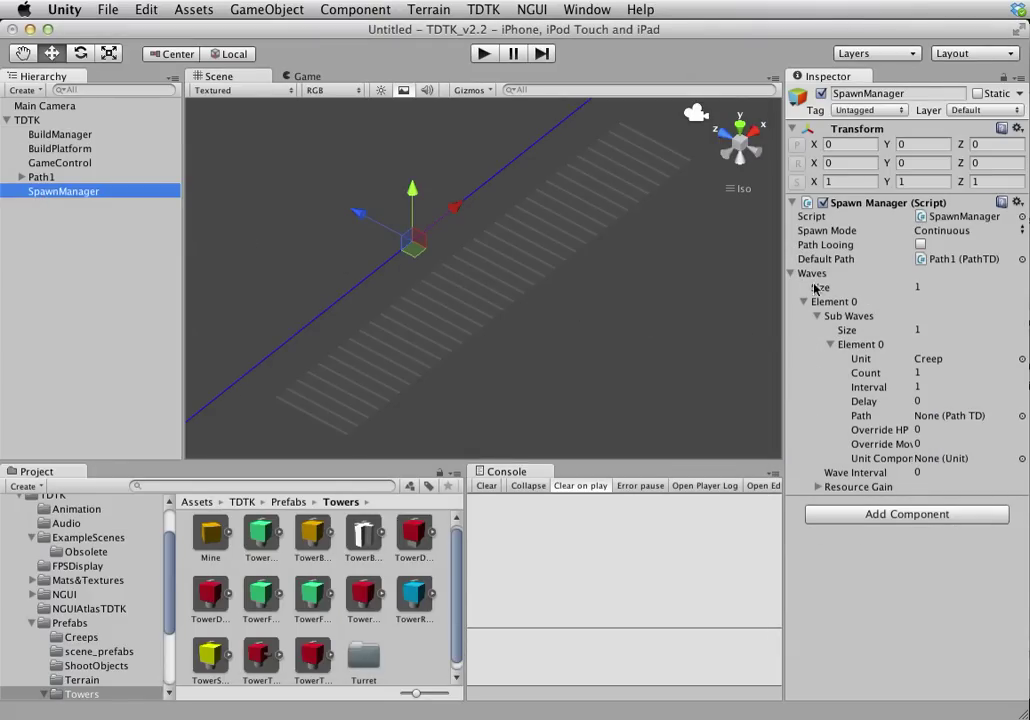
{"action": "left_click", "coordinate": [924, 287]}
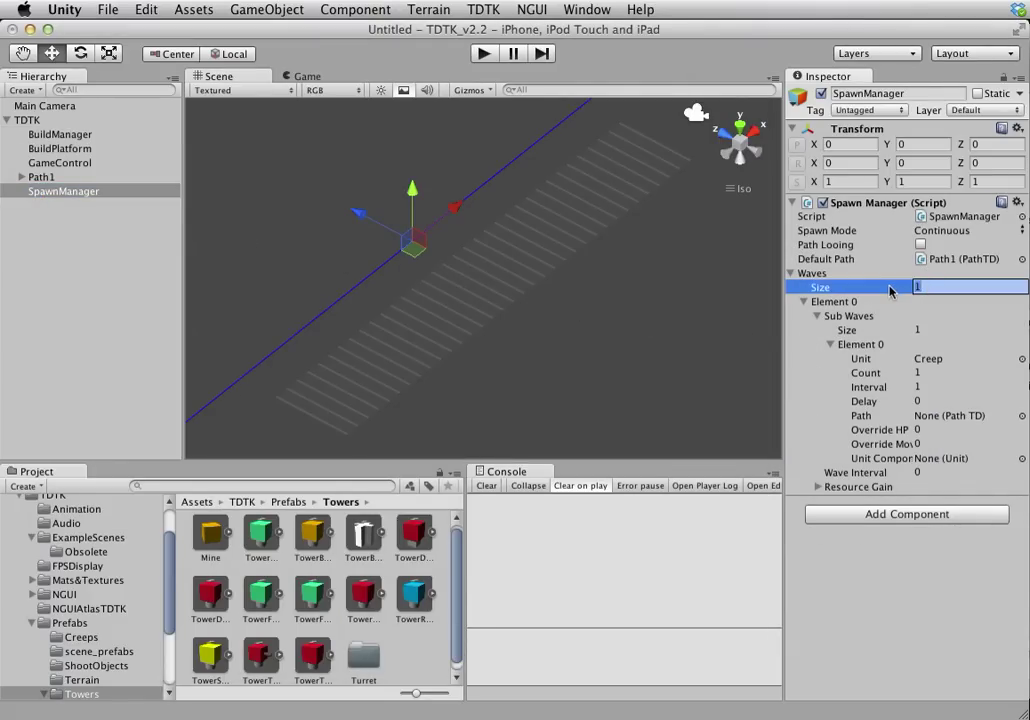
{"action": "type", "text": "5"}
{"action": "key", "text": "Return"}
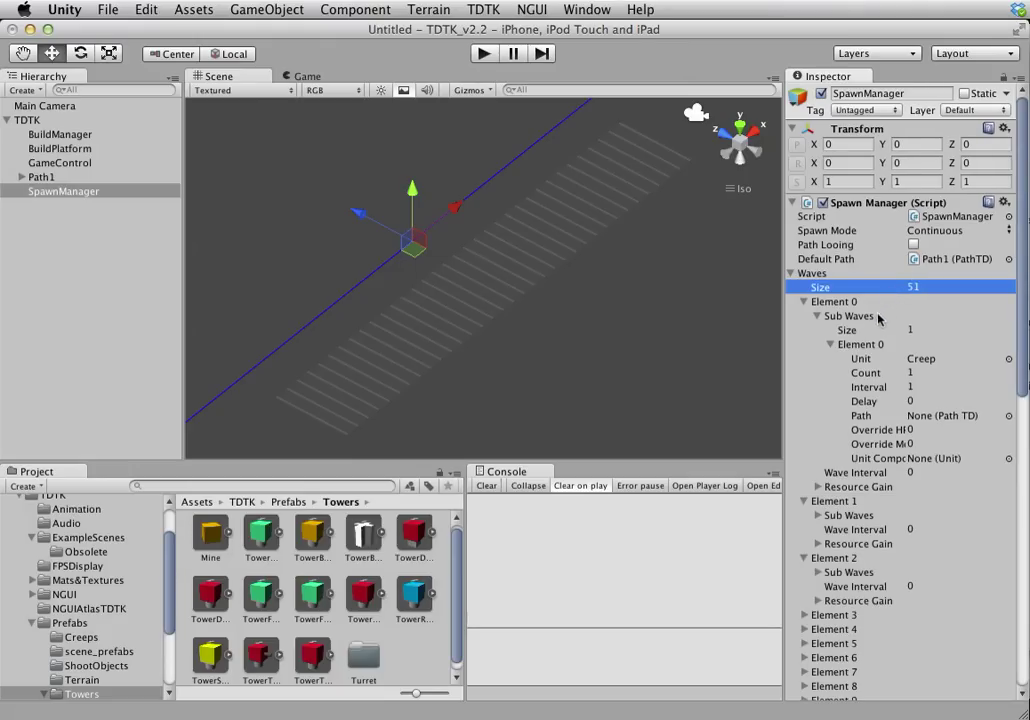
- Give the first wave 3 sub-waves and expand the second sub-wave's settings
{"action": "double_click", "coordinate": [908, 330]}
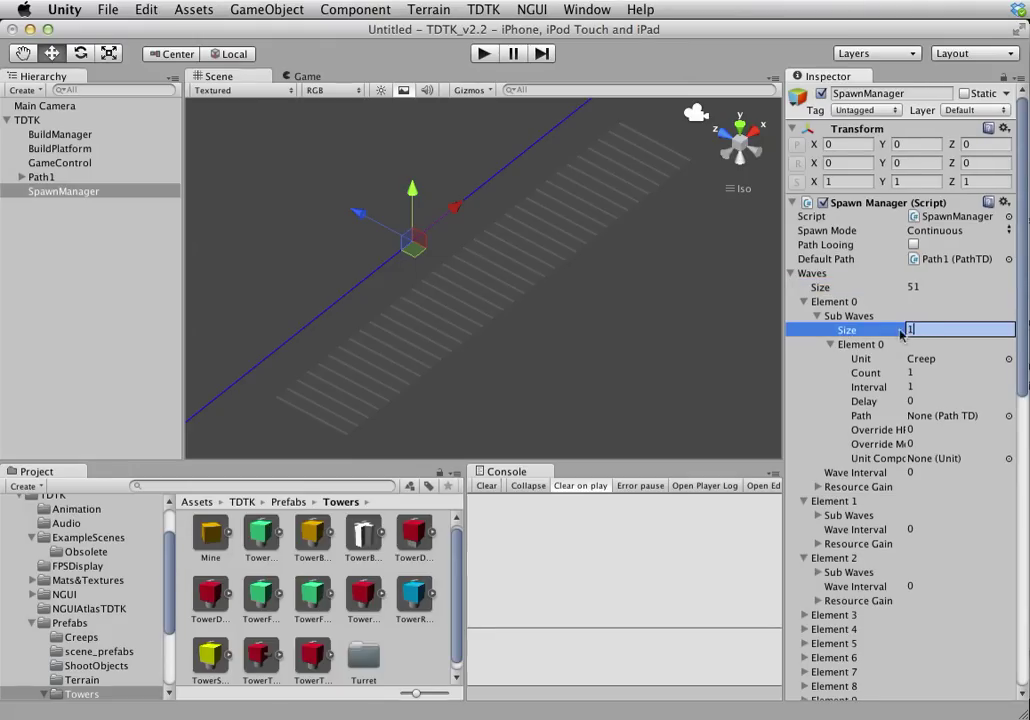
{"action": "type", "text": "3"}
{"action": "key", "text": "Return"}
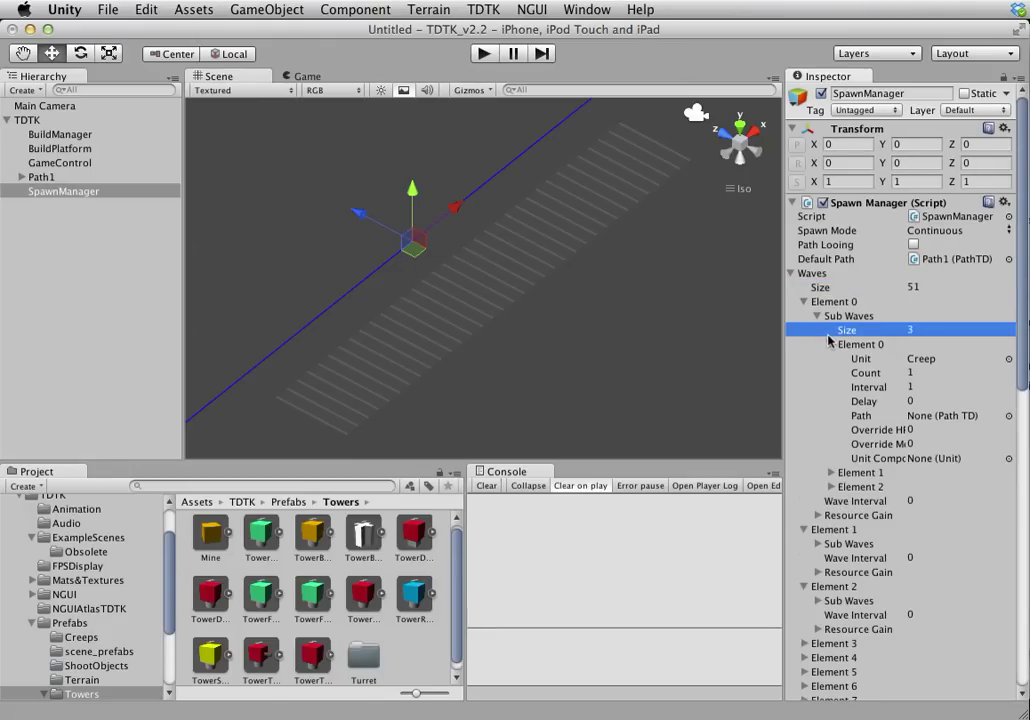
{"action": "left_click", "coordinate": [832, 474]}
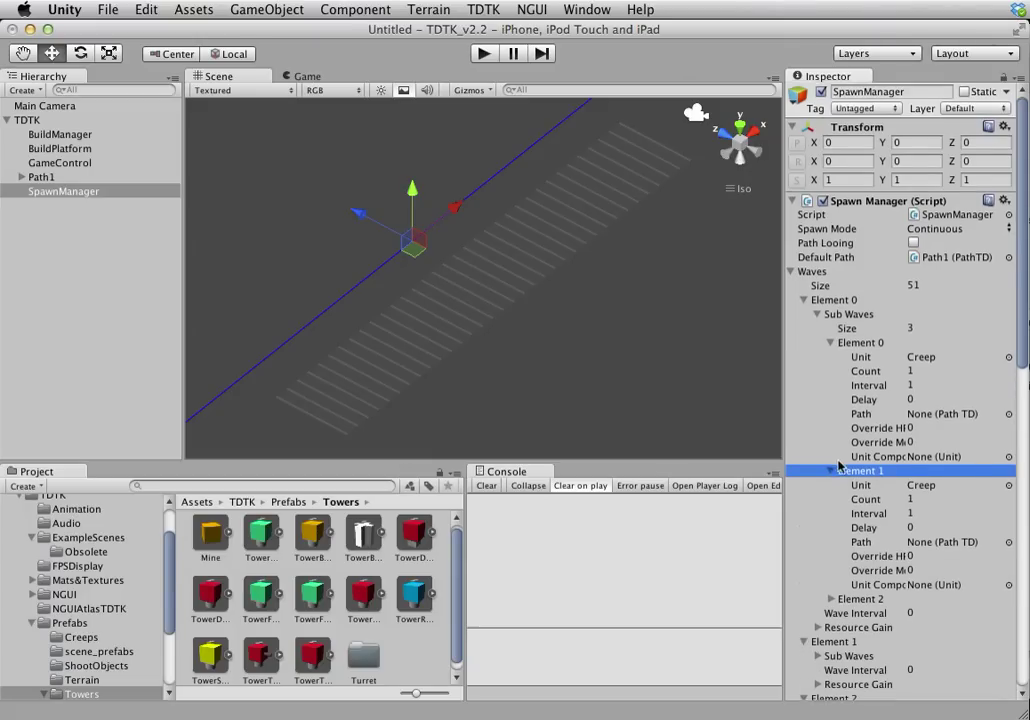
{"action": "scroll", "coordinate": [838, 470], "scroll_direction": "down", "scroll_amount": 15}
{"action": "scroll", "coordinate": [838, 462], "scroll_direction": "down", "scroll_amount": 3}
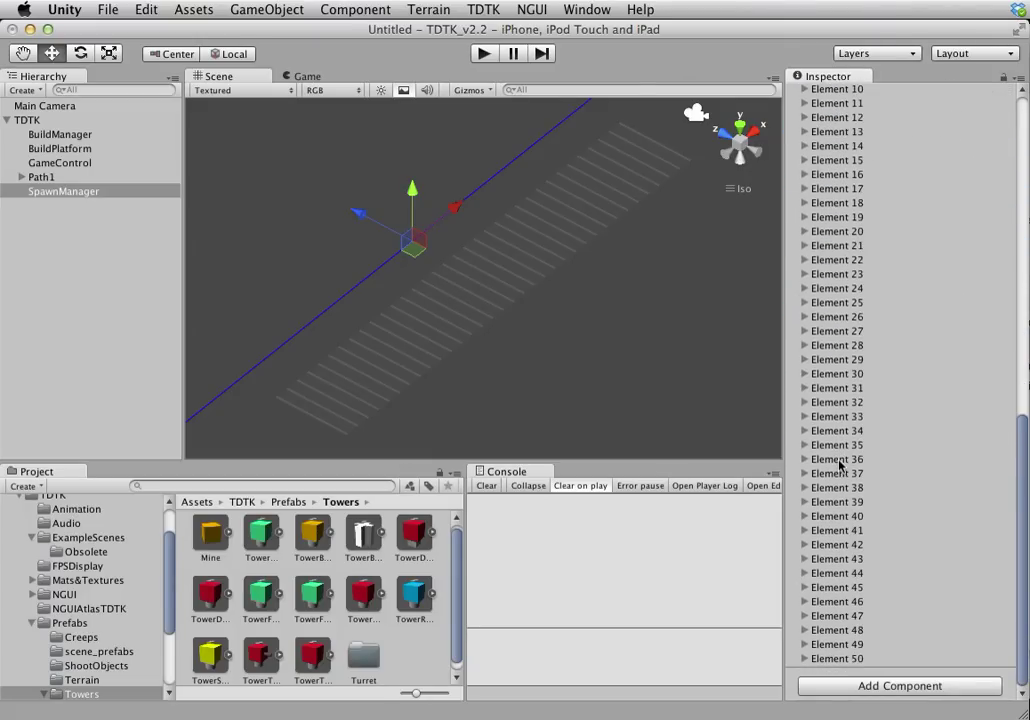
{"action": "scroll", "coordinate": [845, 450], "scroll_direction": "up", "scroll_amount": 20}
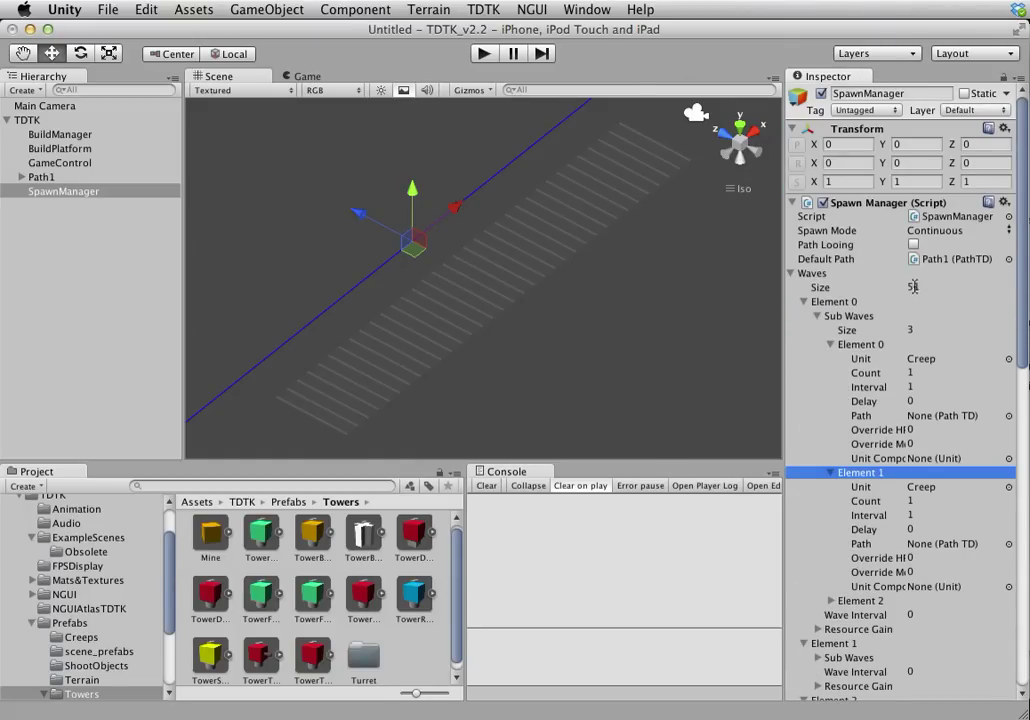
- Reopen the SpawnEditor and lower the wave count from 51 to 33
{"action": "left_click", "coordinate": [484, 9]}
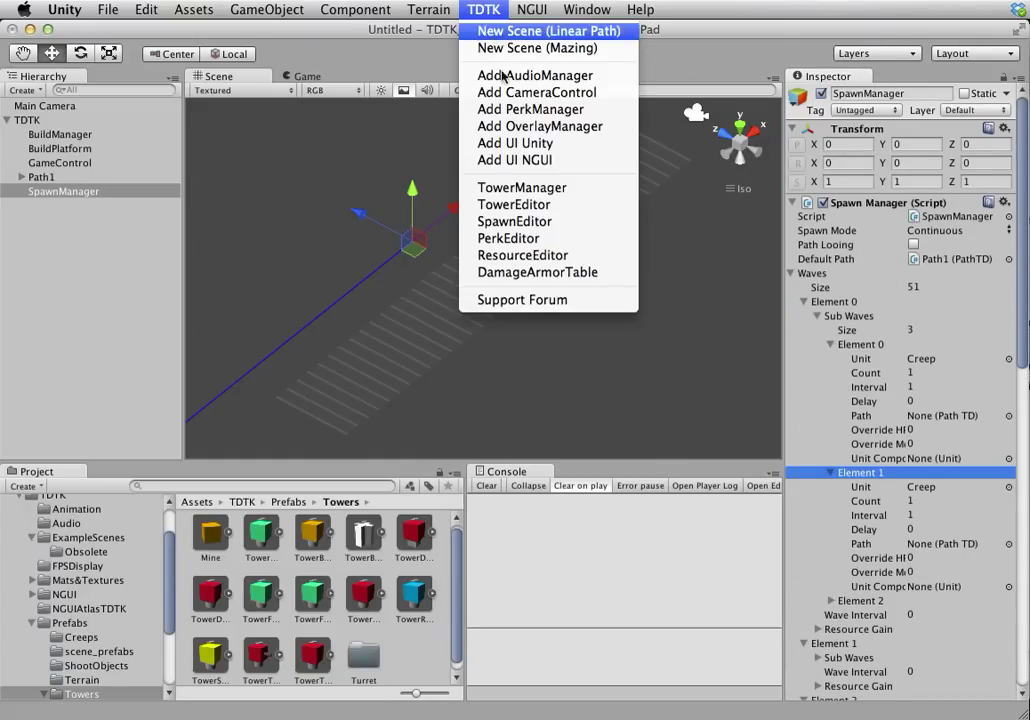
{"action": "left_click", "coordinate": [526, 222]}
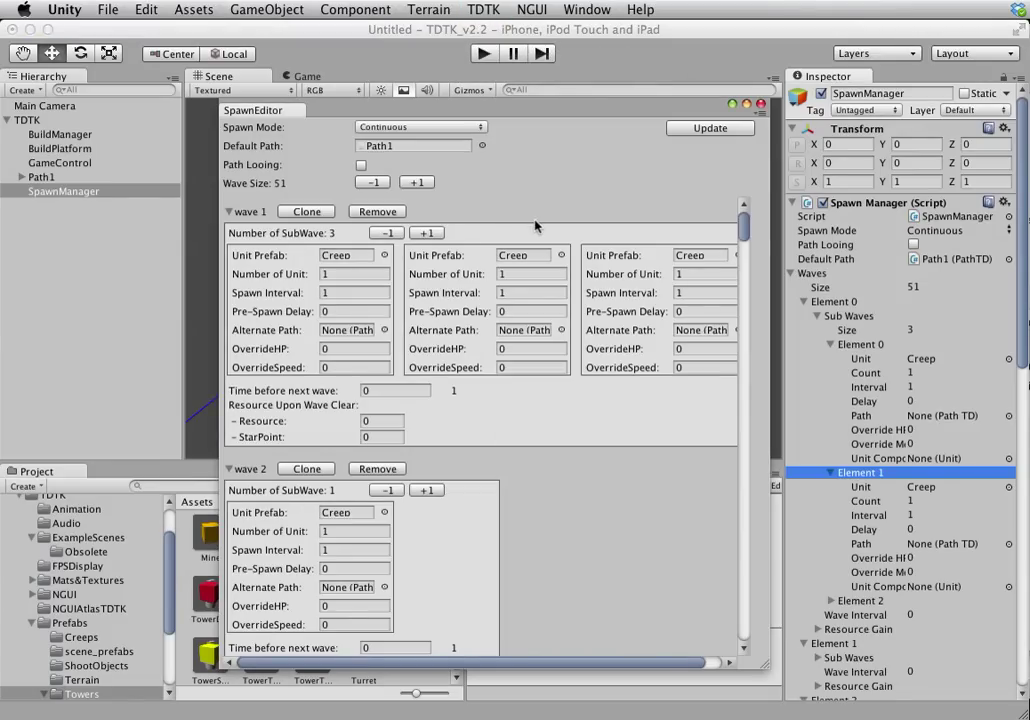
{"action": "scroll", "coordinate": [545, 340], "scroll_direction": "down", "scroll_amount": 10}
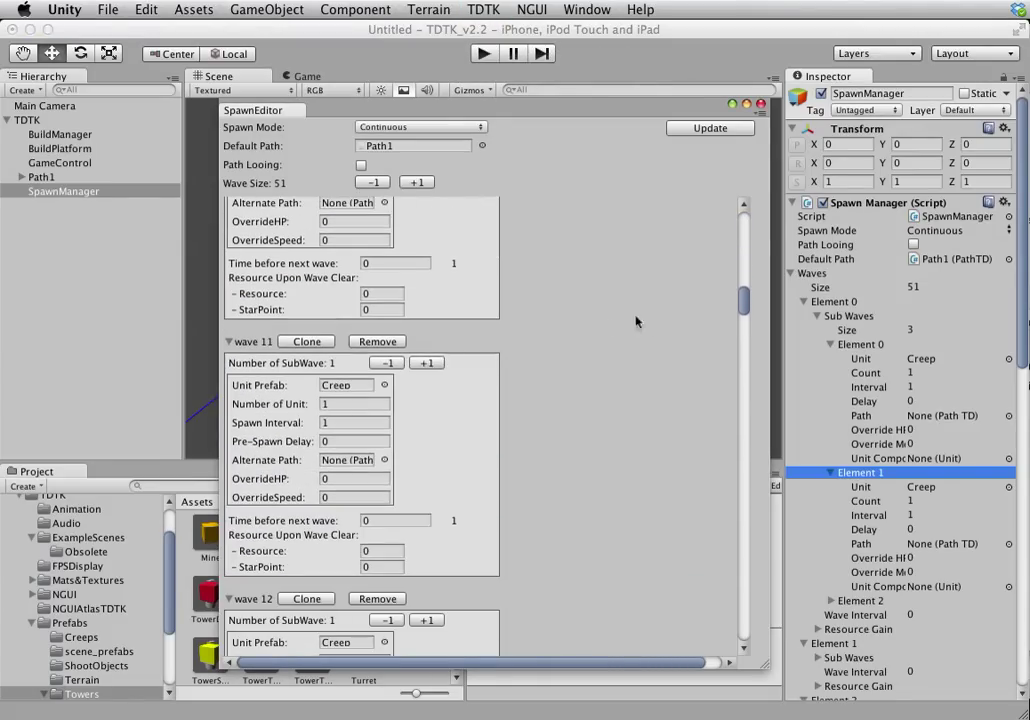
{"action": "left_click_drag", "start_coordinate": [744, 303], "coordinate": [732, 227]}
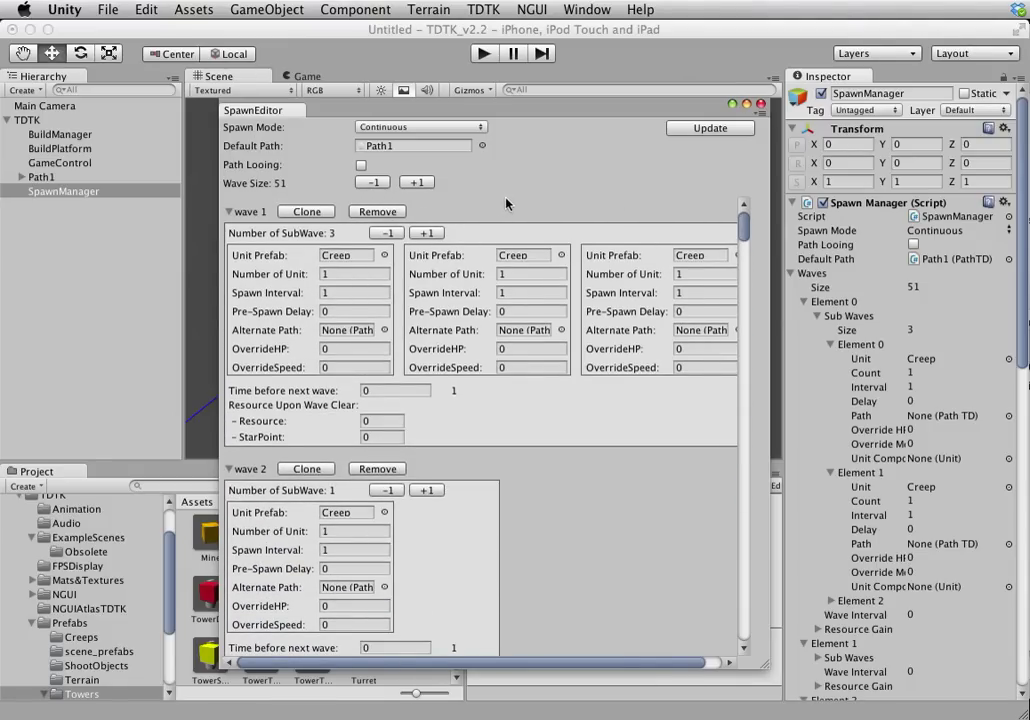
{"action": "left_click", "coordinate": [379, 184]}
{"action": "left_click", "coordinate": [377, 185]}
{"action": "left_click", "coordinate": [376, 186]}
{"action": "left_click", "coordinate": [374, 187]}
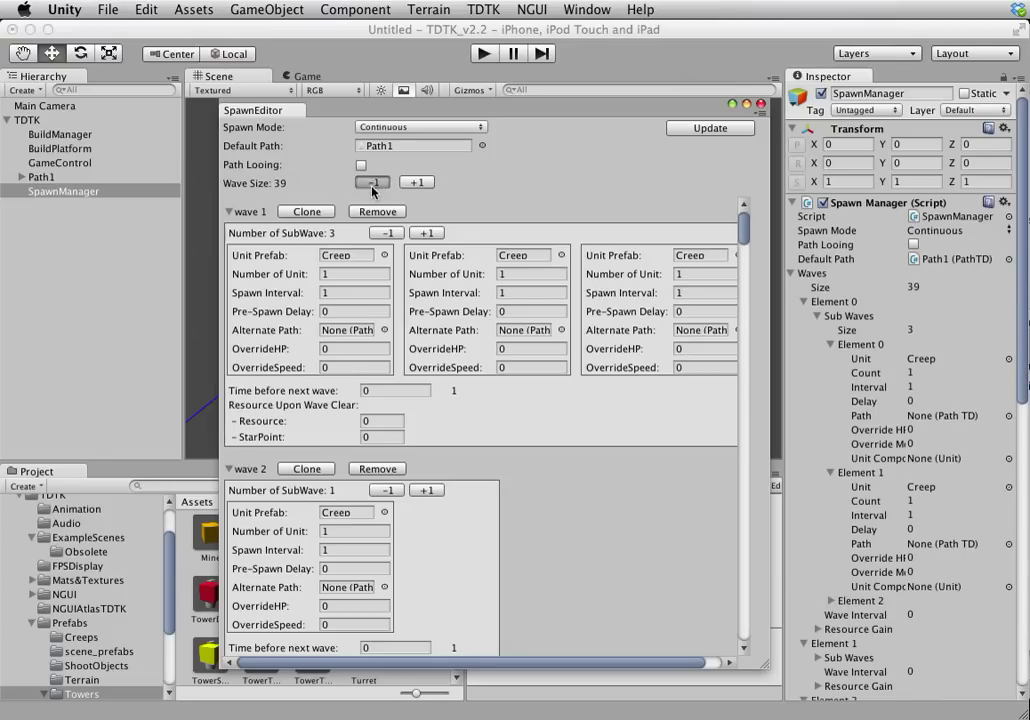
{"action": "left_click", "coordinate": [373, 186]}
{"action": "left_click", "coordinate": [373, 186]}
{"action": "left_click", "coordinate": [373, 186]}
{"action": "left_click", "coordinate": [372, 186]}
{"action": "left_click", "coordinate": [372, 186]}
{"action": "left_click", "coordinate": [372, 186]}
- Widen the SpawnEditor, check spawn modes leaving Continuous, and move it aside to show the scene
{"action": "left_click_drag", "start_coordinate": [765, 669], "coordinate": [862, 670]}
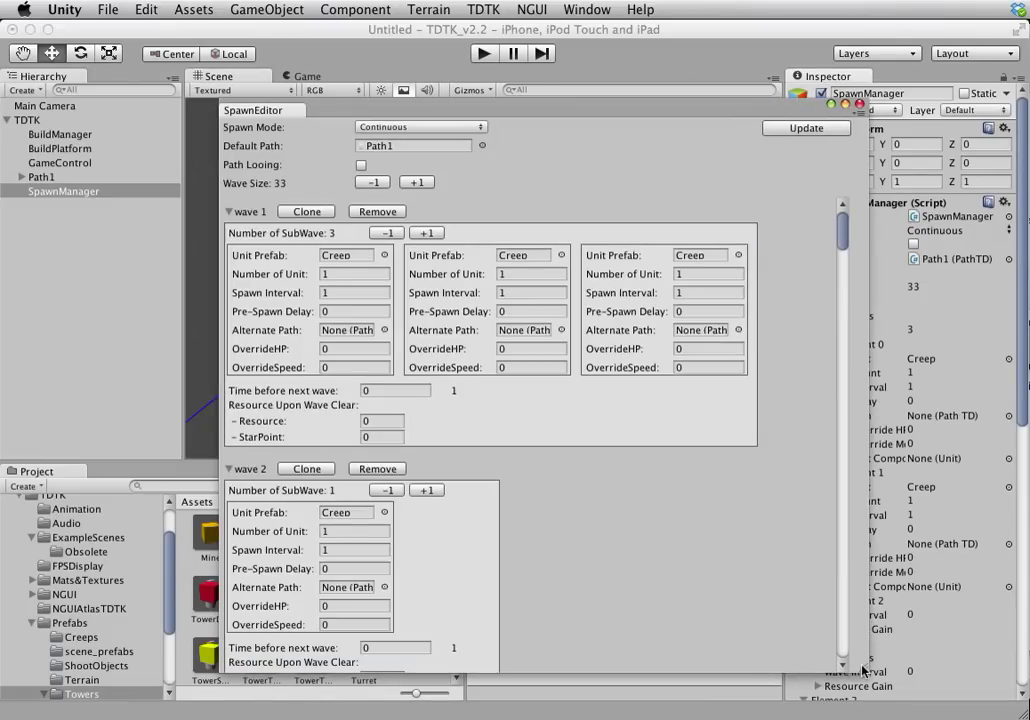
{"action": "left_click", "coordinate": [406, 128]}
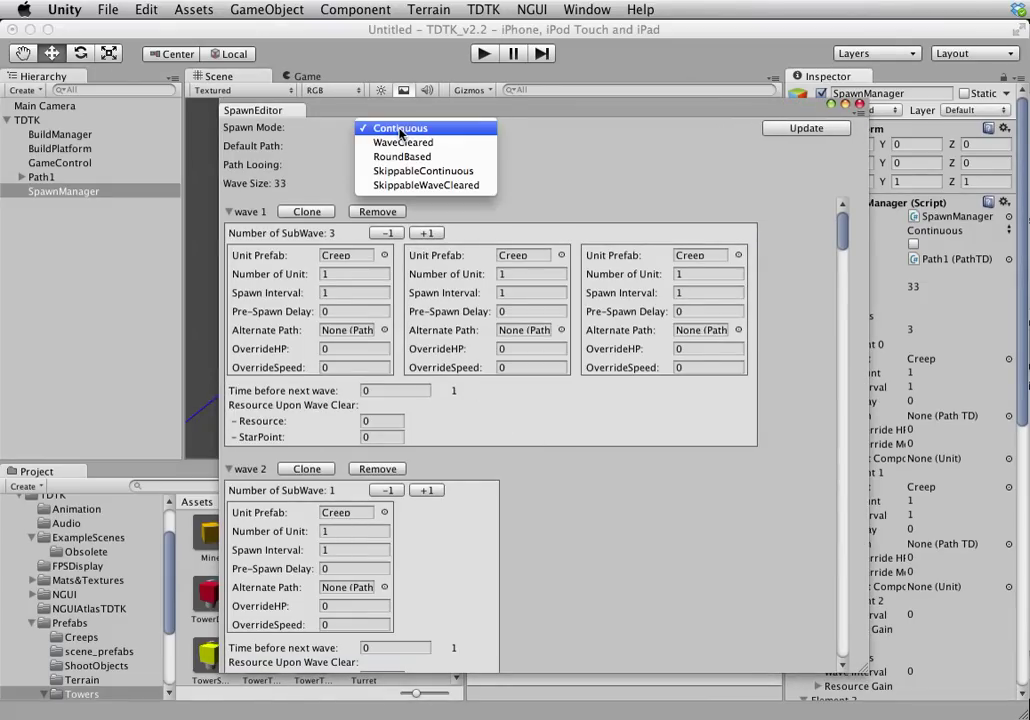
{"action": "left_click", "coordinate": [525, 140]}
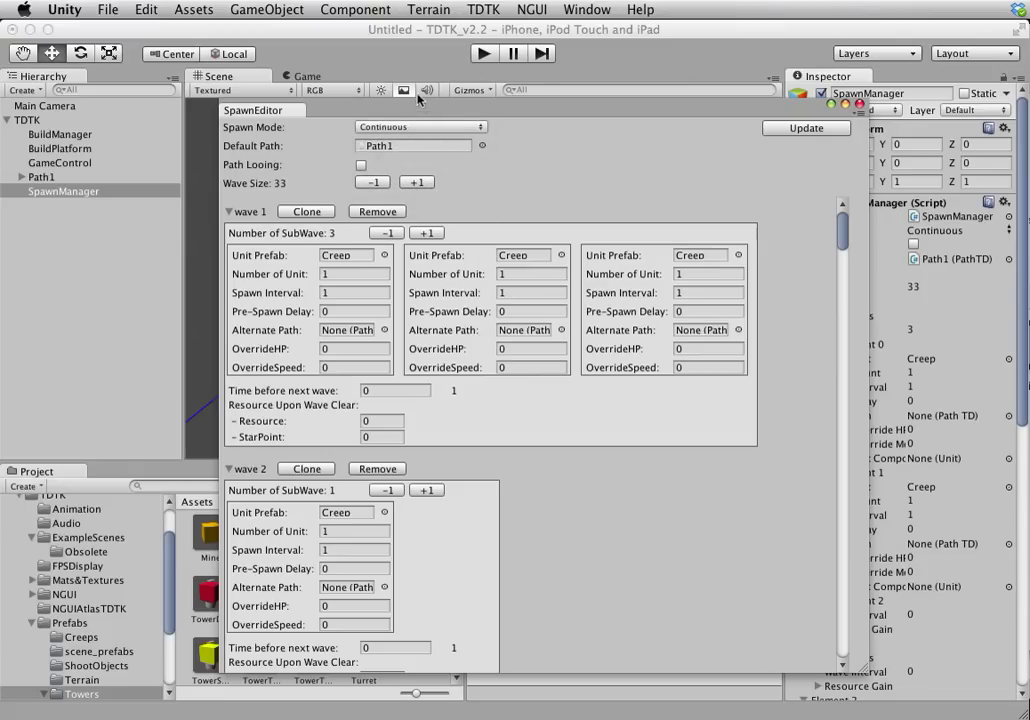
{"action": "left_click_drag", "start_coordinate": [380, 118], "coordinate": [658, 190]}
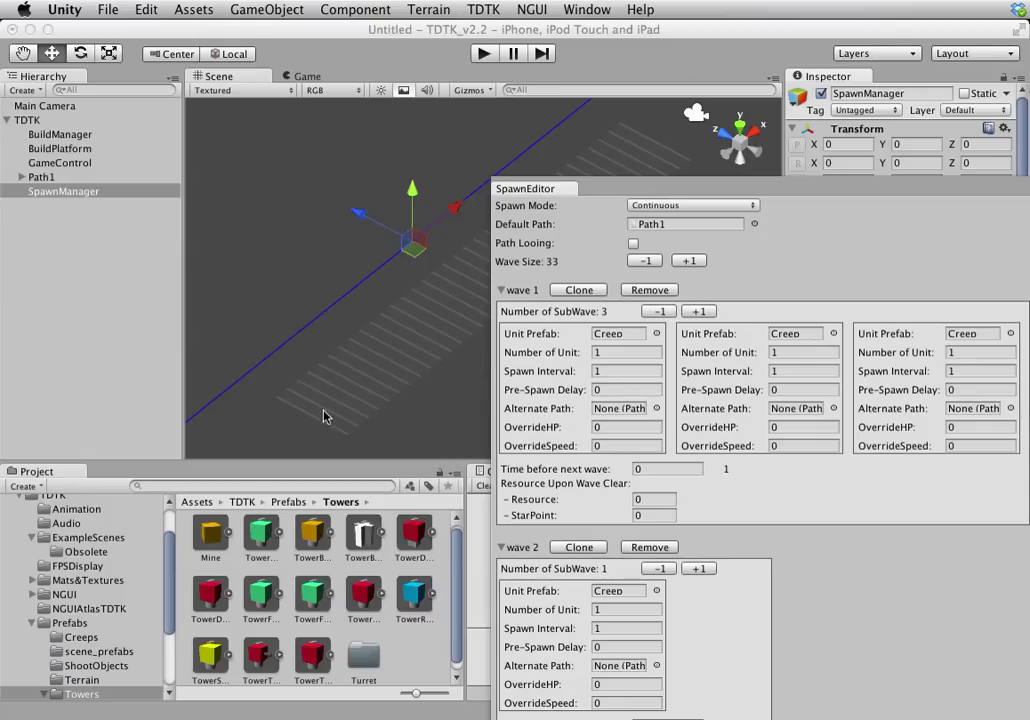
- Close the SpawnEditor and open ExampleLinearMultiPath from Assets/TDTK/ExampleScenes, discarding the untitled scene
{"action": "left_click", "coordinate": [107, 608]}
{"action": "scroll", "coordinate": [95, 625], "scroll_direction": "down", "scroll_amount": 5}
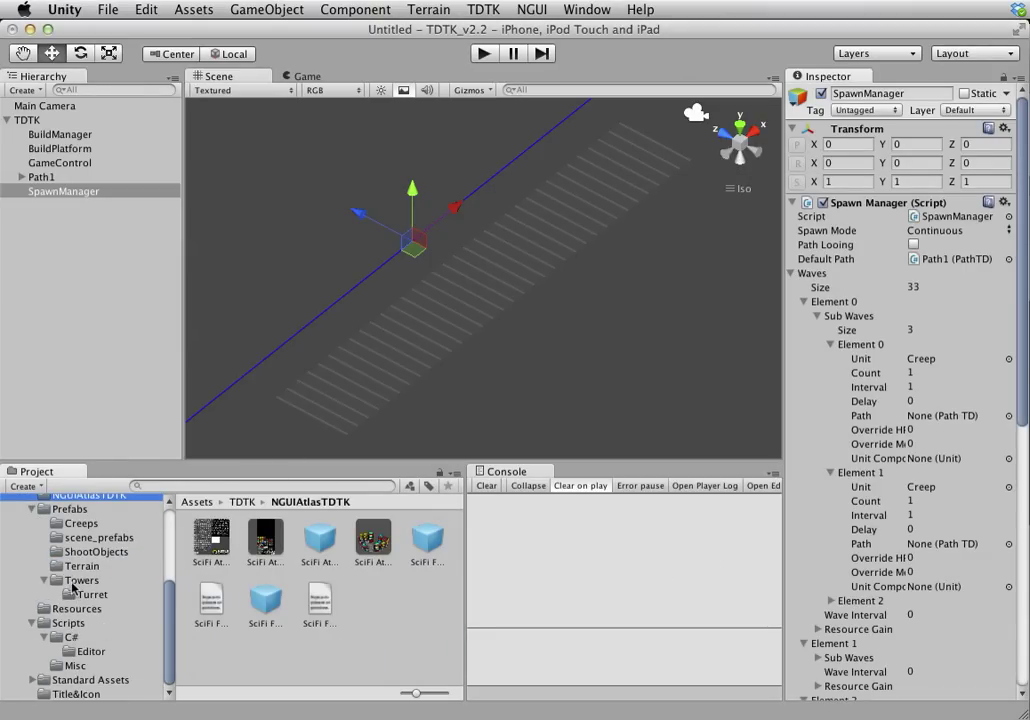
{"action": "scroll", "coordinate": [65, 580], "scroll_direction": "up", "scroll_amount": 3}
{"action": "scroll", "coordinate": [72, 572], "scroll_direction": "up", "scroll_amount": 3}
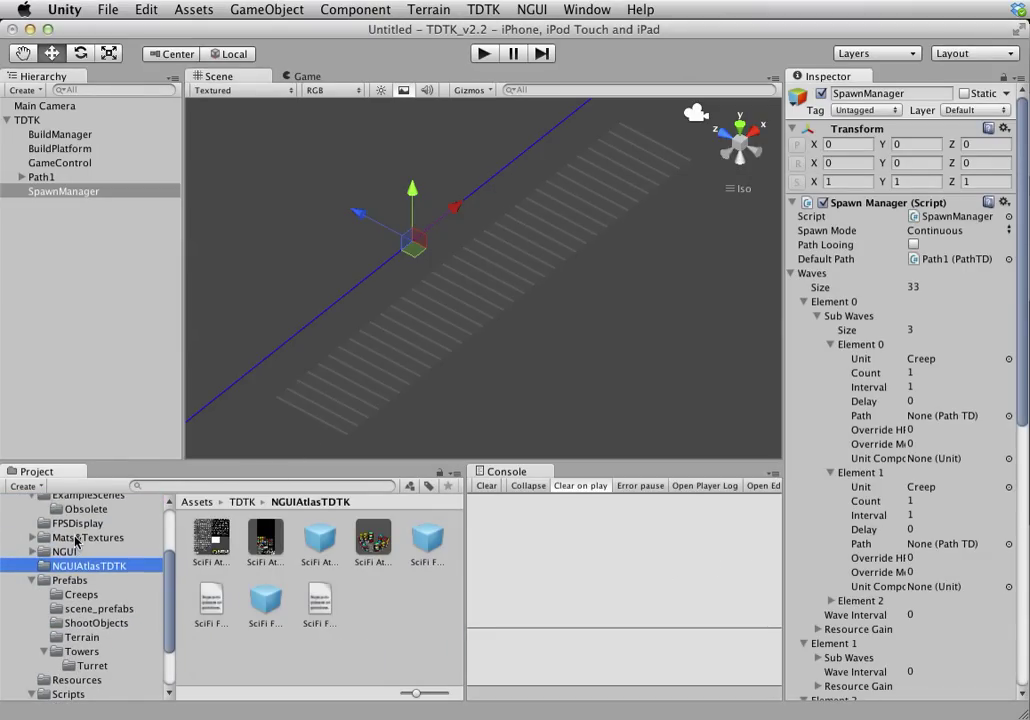
{"action": "scroll", "coordinate": [90, 573], "scroll_direction": "up", "scroll_amount": 2}
{"action": "left_click", "coordinate": [88, 557]}
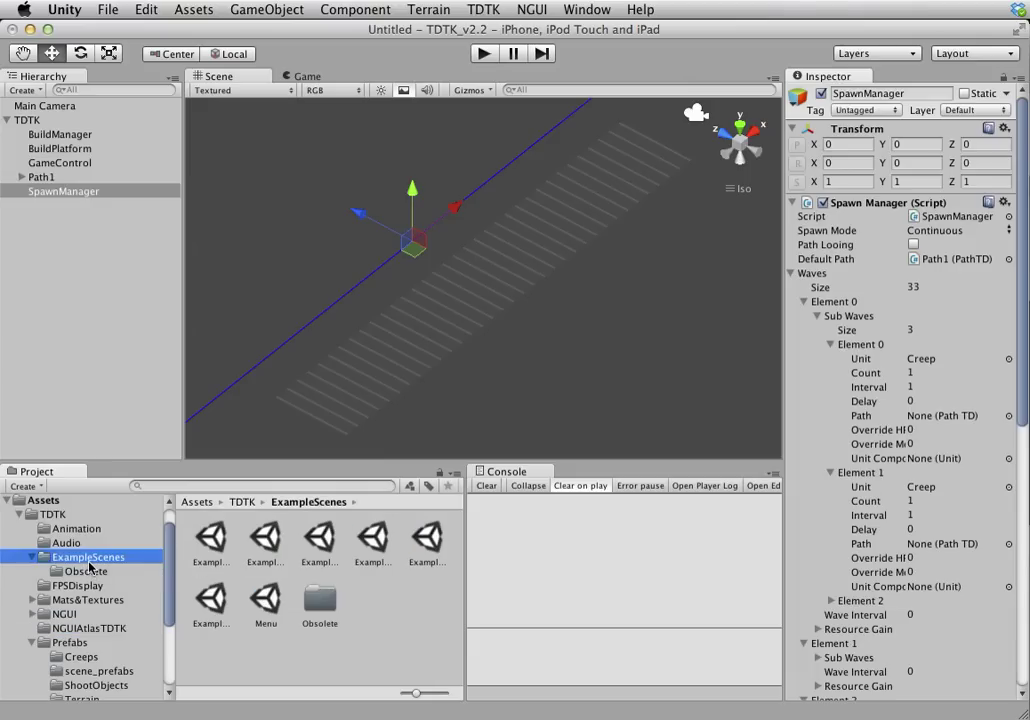
{"action": "double_click", "coordinate": [211, 540]}
{"action": "left_click", "coordinate": [553, 276]}
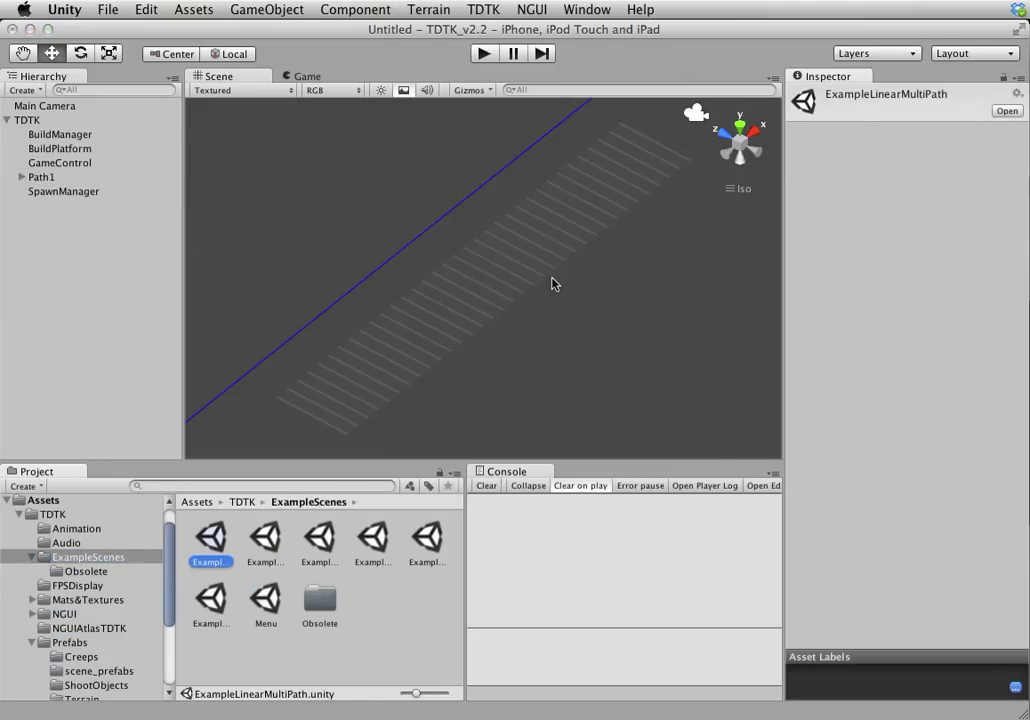
{"action": "scroll", "coordinate": [517, 276], "scroll_direction": "down", "scroll_amount": 10}
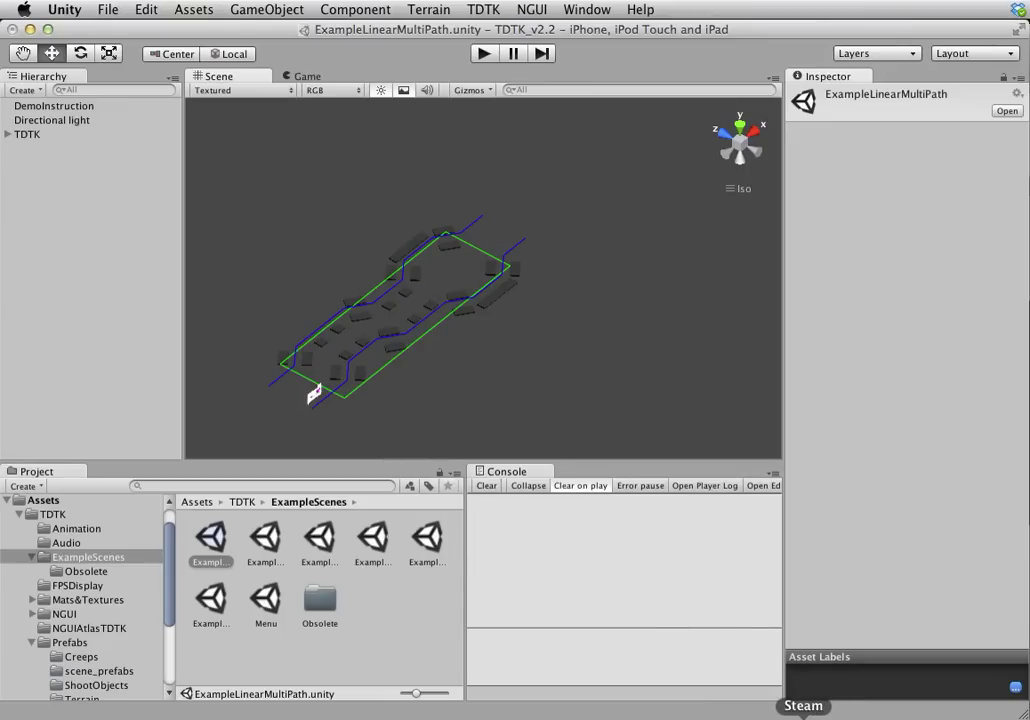
- Open the example scene's SpawnEditor, scroll its 12 waves using Path2, then expand TDTK in the Hierarchy
{"action": "left_click", "coordinate": [482, 10]}
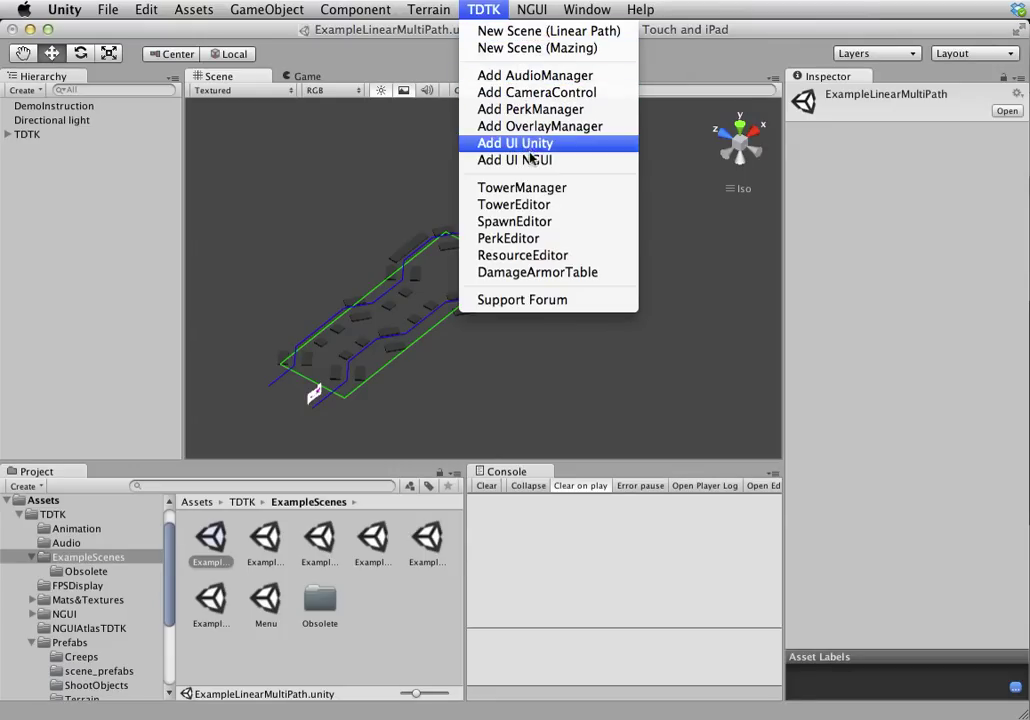
{"action": "left_click", "coordinate": [515, 221]}
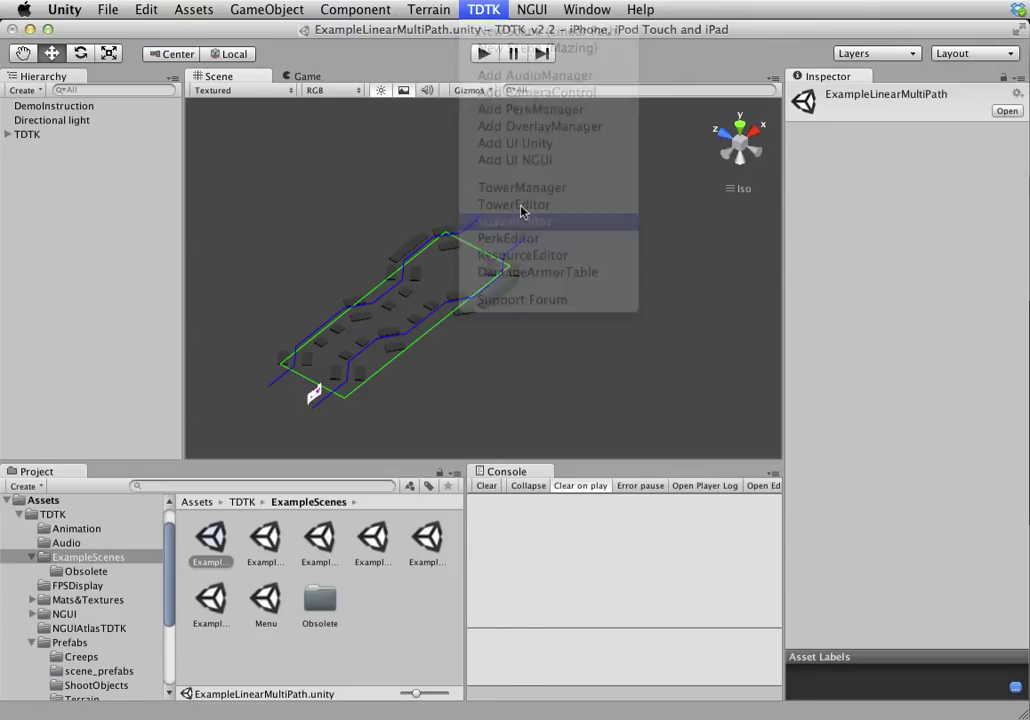
{"action": "left_click_drag", "start_coordinate": [630, 188], "coordinate": [650, 83]}
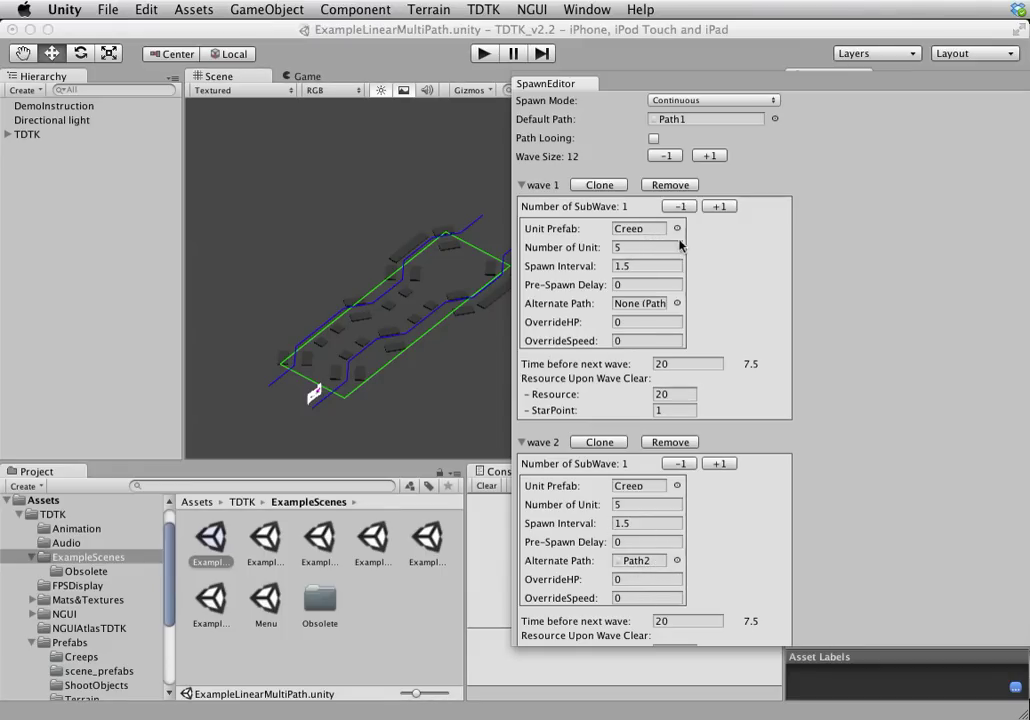
{"action": "scroll", "coordinate": [676, 363], "scroll_direction": "down", "scroll_amount": 12}
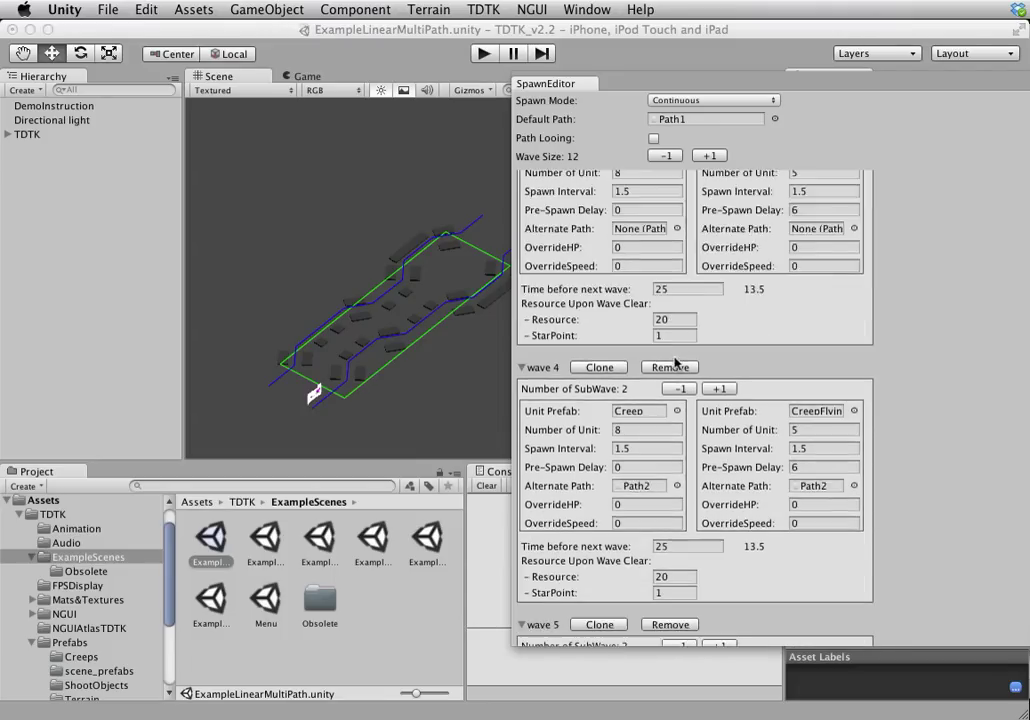
{"action": "scroll", "coordinate": [676, 363], "scroll_direction": "down", "scroll_amount": 10}
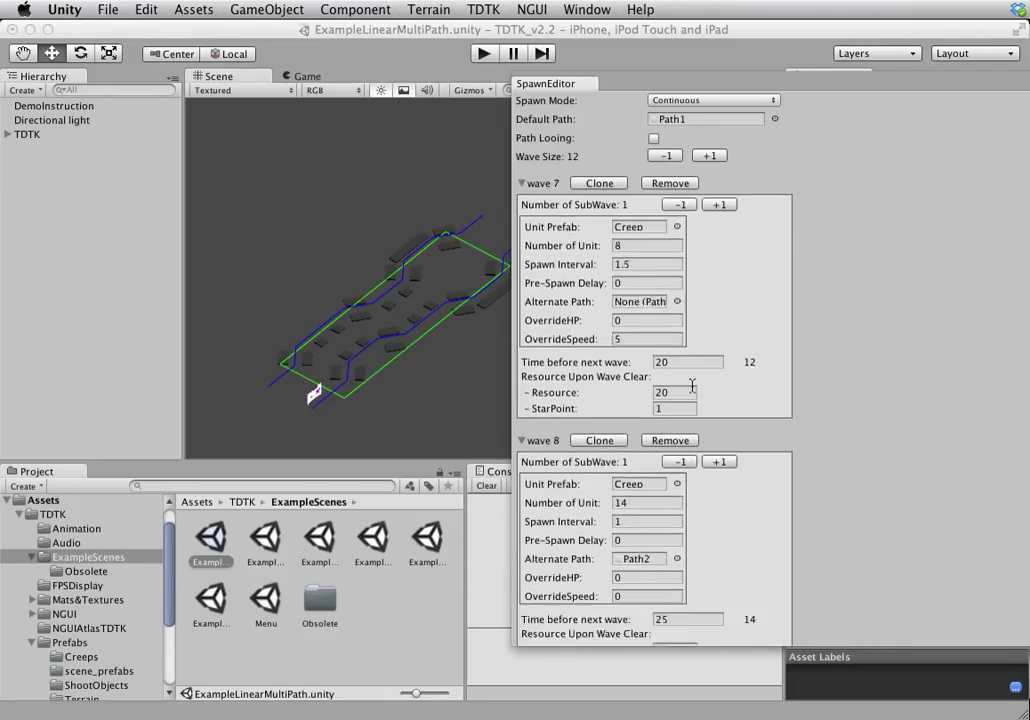
{"action": "scroll", "coordinate": [692, 385], "scroll_direction": "up", "scroll_amount": 20}
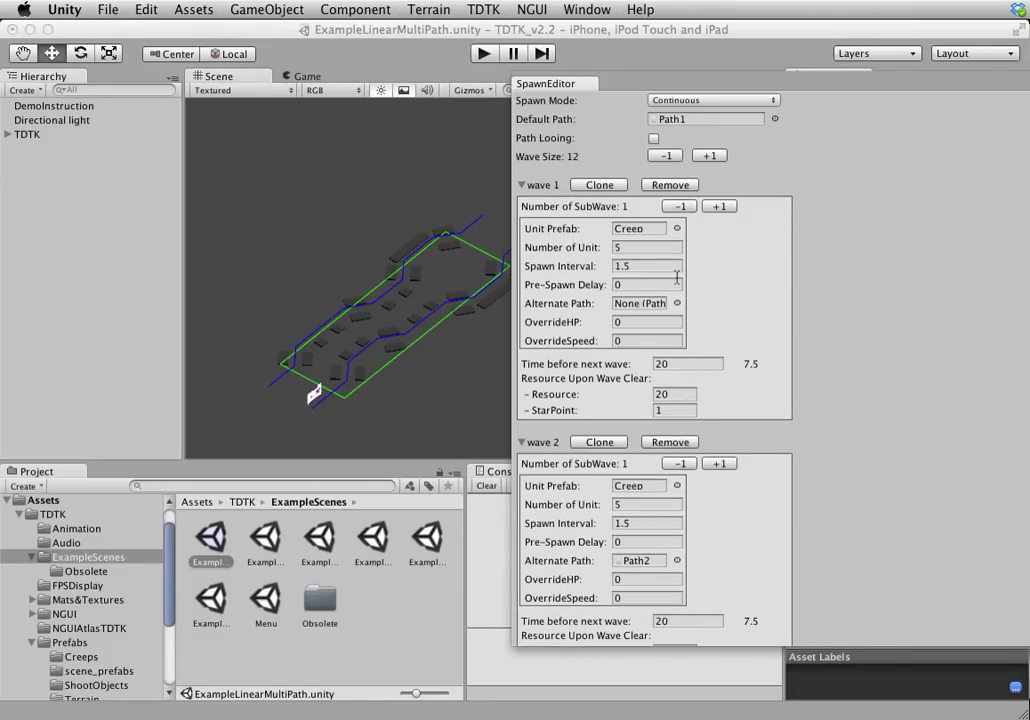
{"action": "left_click", "coordinate": [9, 135]}
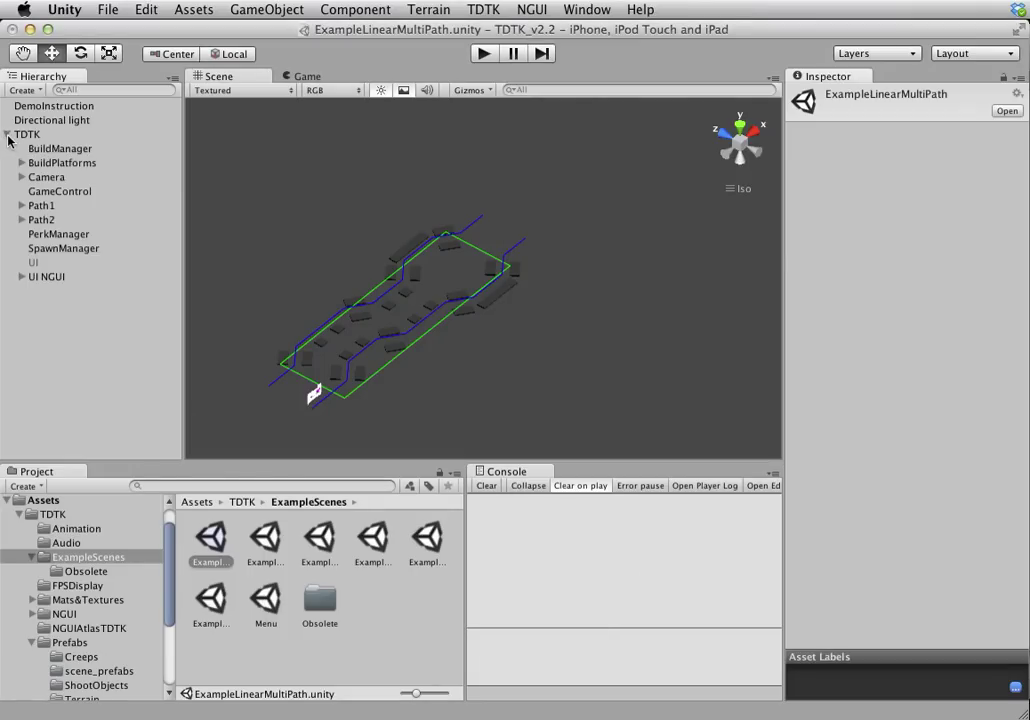
- Select SpawnManager, reopen the SpawnEditor and scroll through its 12 waves
{"action": "left_click", "coordinate": [60, 249]}
{"action": "left_click", "coordinate": [483, 9]}
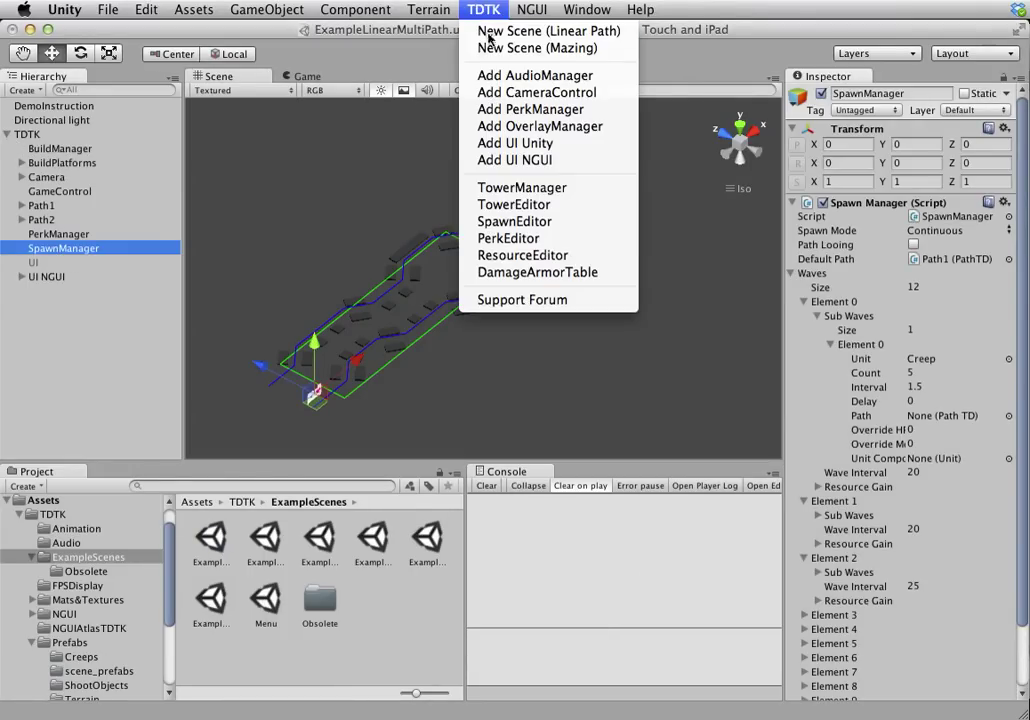
{"action": "left_click", "coordinate": [522, 222]}
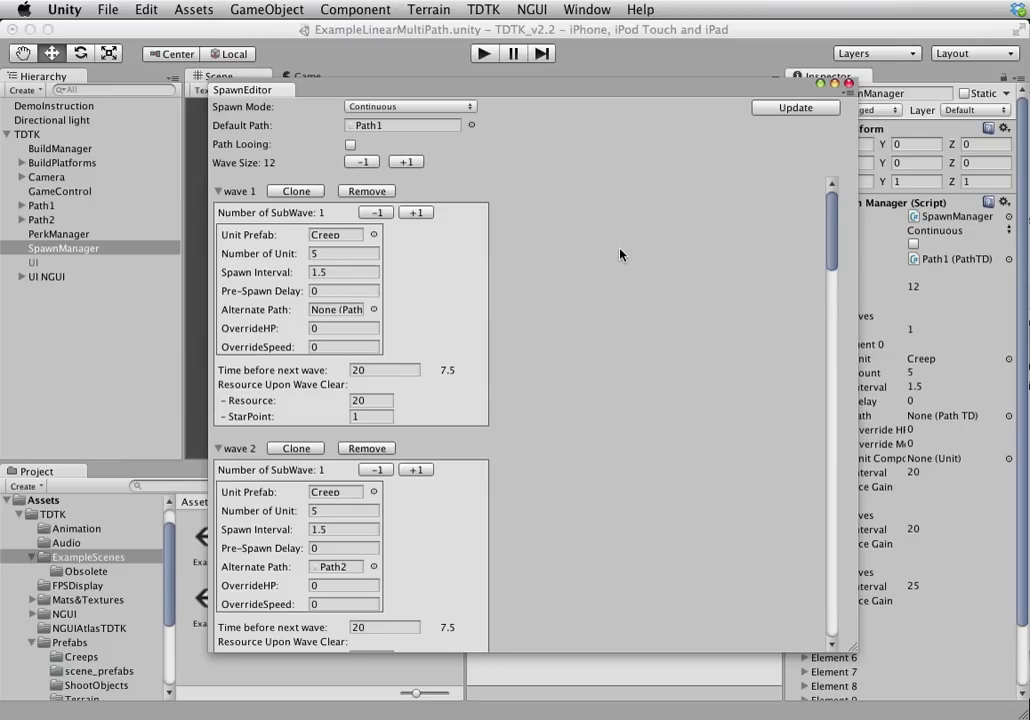
{"action": "scroll", "coordinate": [605, 281], "scroll_direction": "down", "scroll_amount": 10}
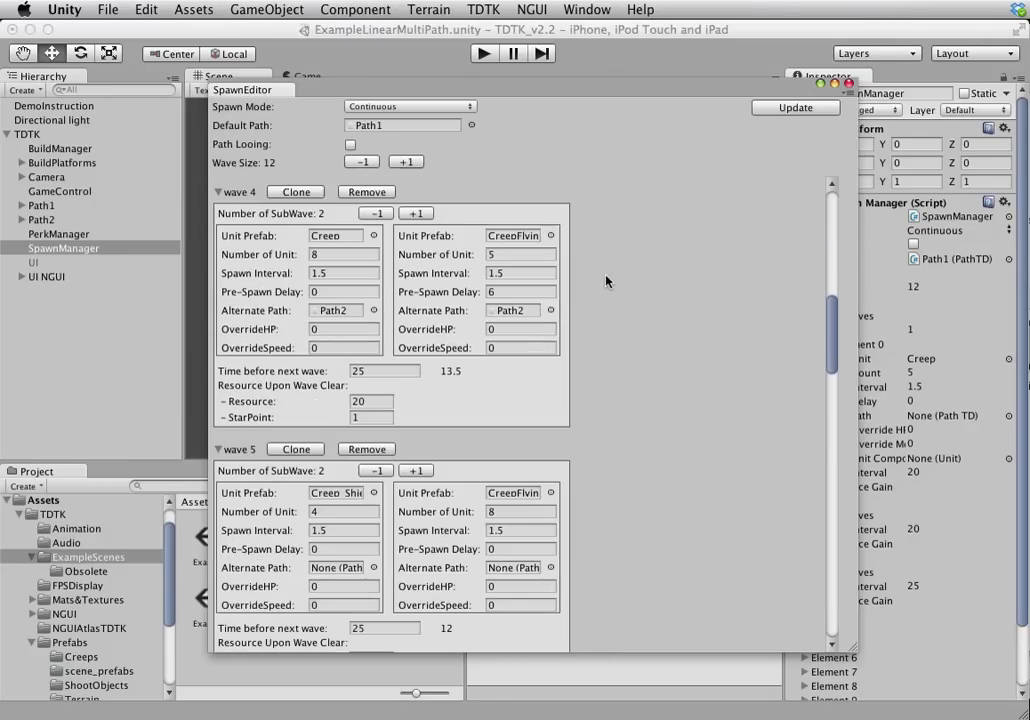
{"action": "scroll", "coordinate": [605, 281], "scroll_direction": "up", "scroll_amount": 10}
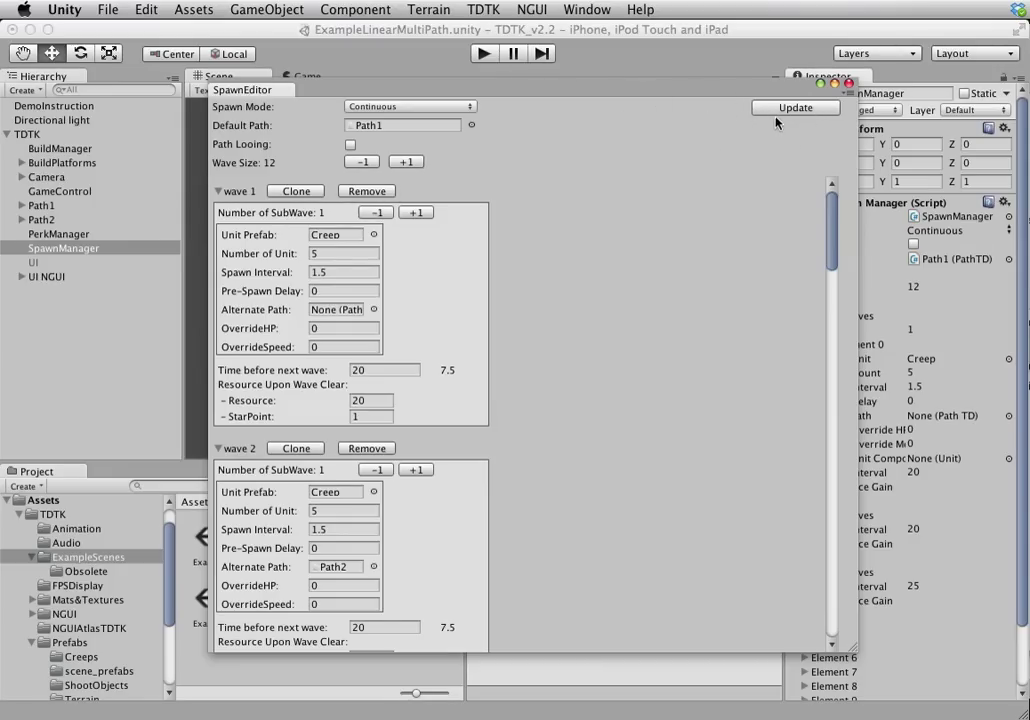
- Create a new scene without saving the example, then Update and close the SpawnEditor
{"action": "left_click", "coordinate": [107, 10]}
{"action": "left_click", "coordinate": [122, 32]}
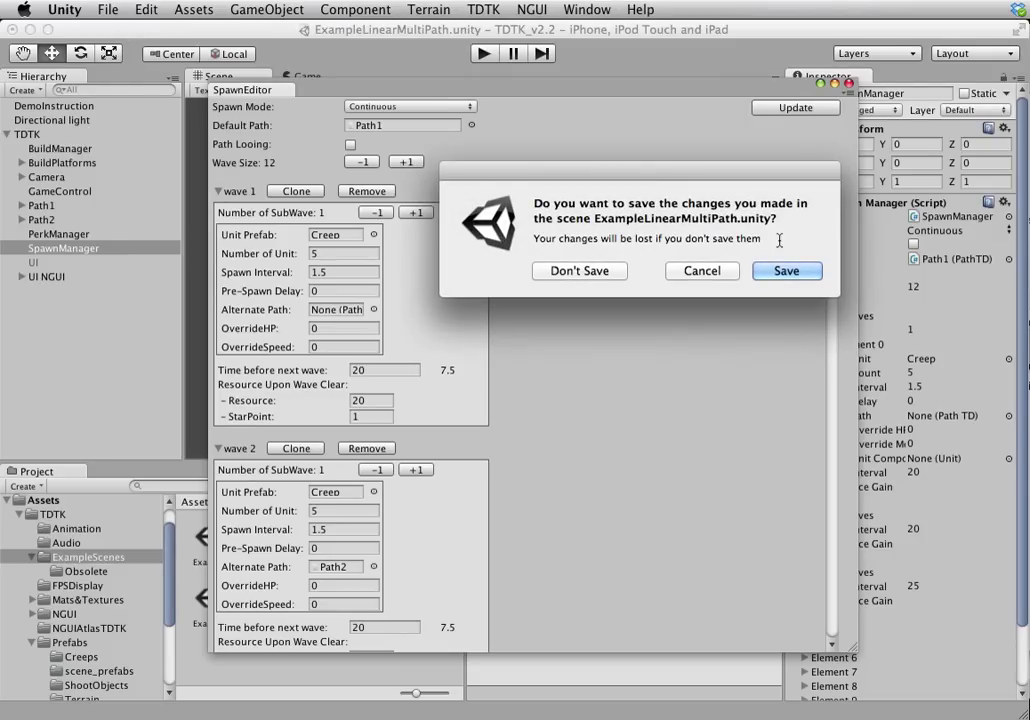
{"action": "left_click", "coordinate": [545, 269]}
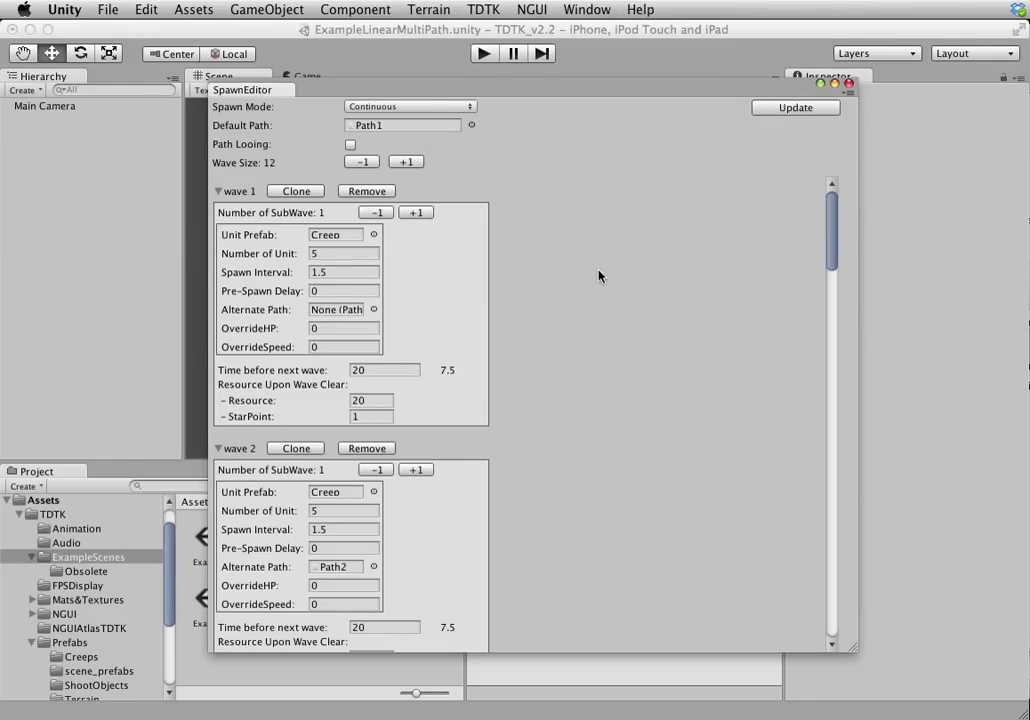
{"action": "left_click", "coordinate": [795, 108]}
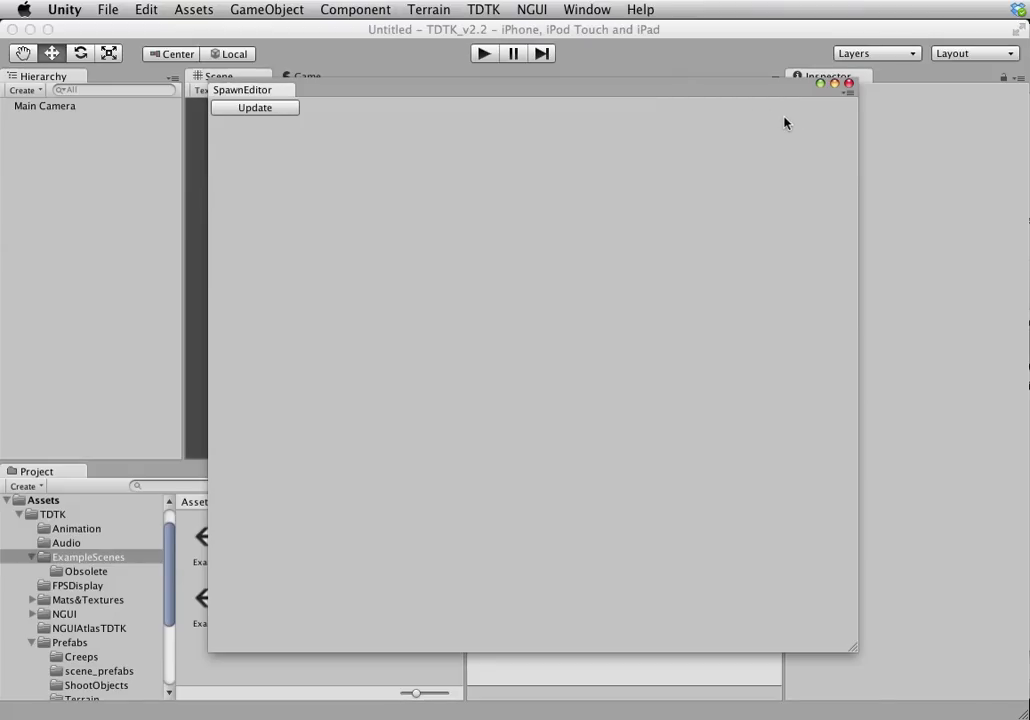
{"action": "left_click", "coordinate": [849, 86]}
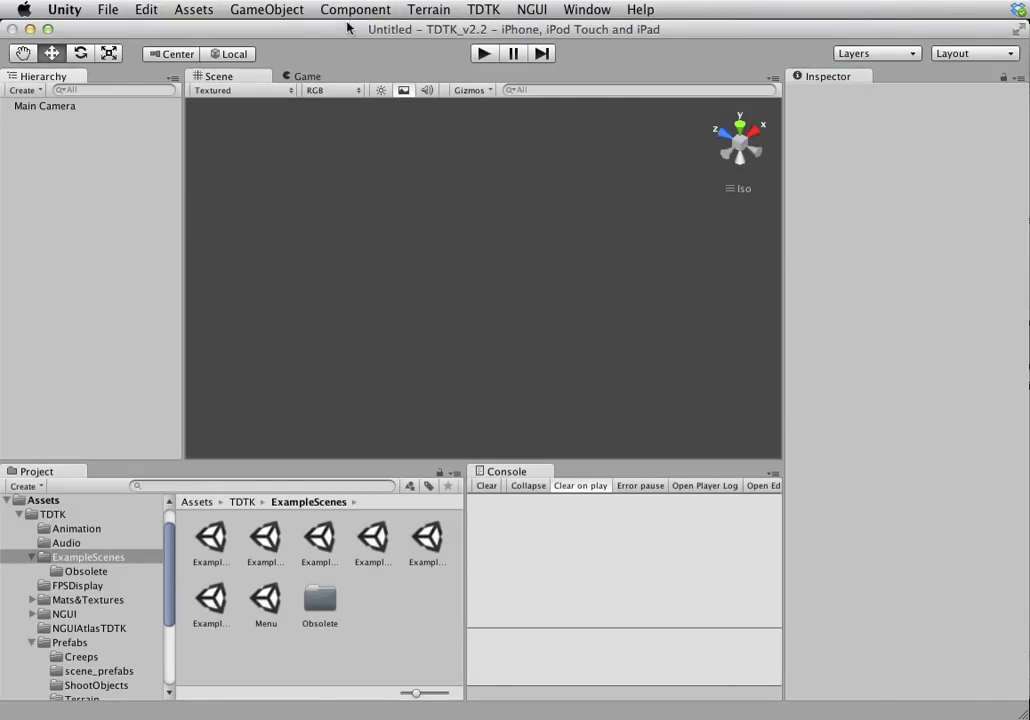
{"action": "left_click", "coordinate": [477, 10]}
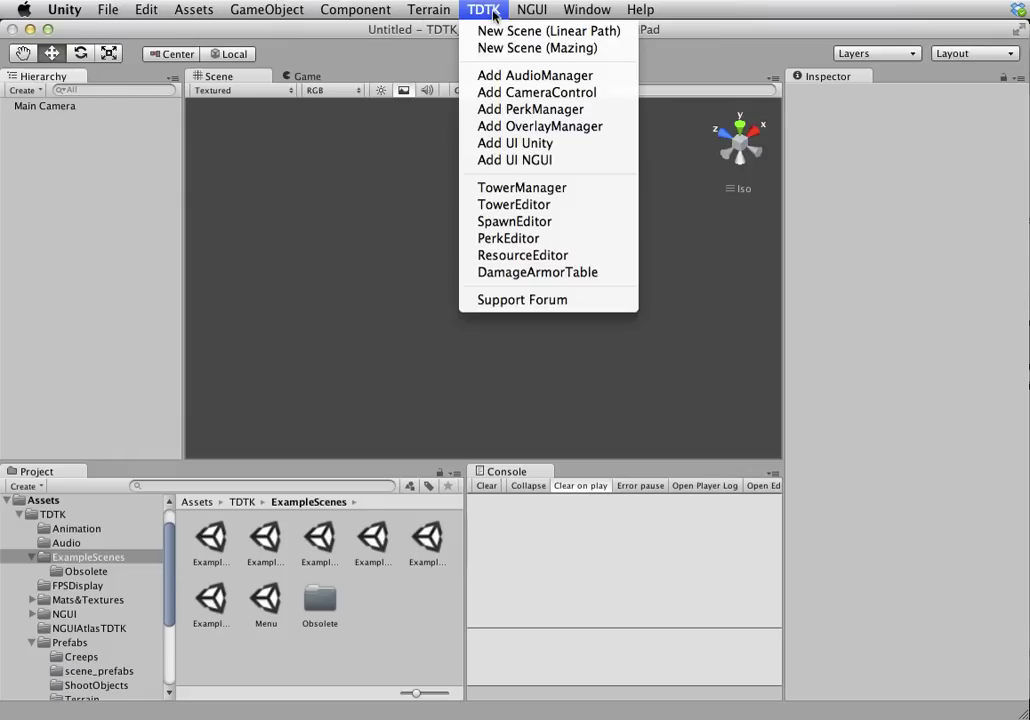
{"action": "left_click", "coordinate": [522, 221]}
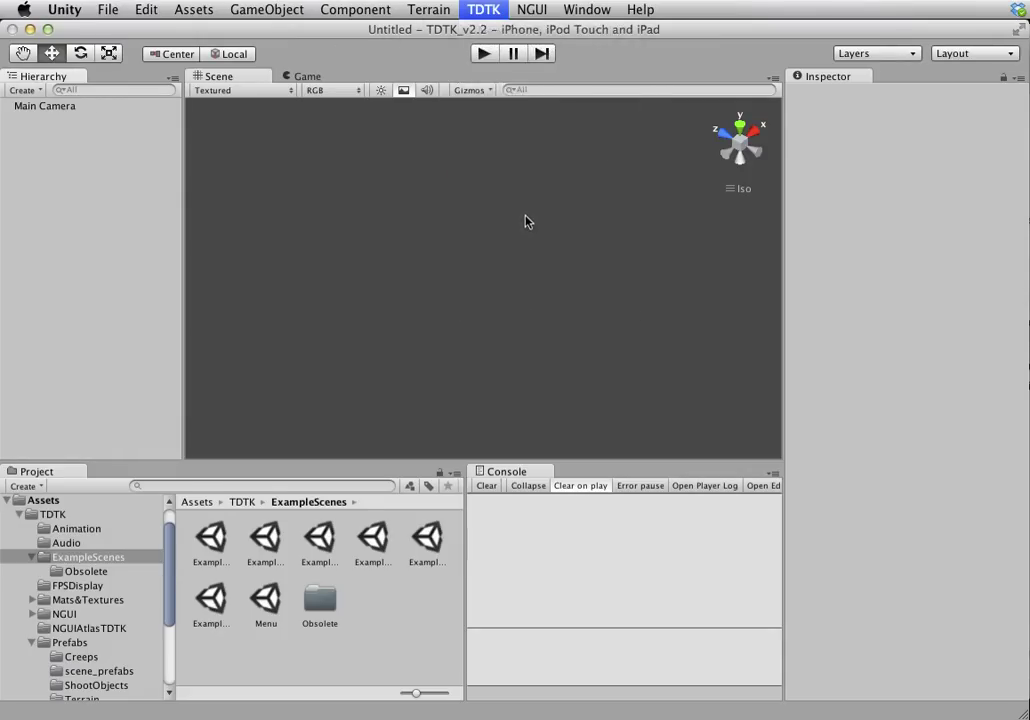
{"action": "left_click", "coordinate": [849, 85]}
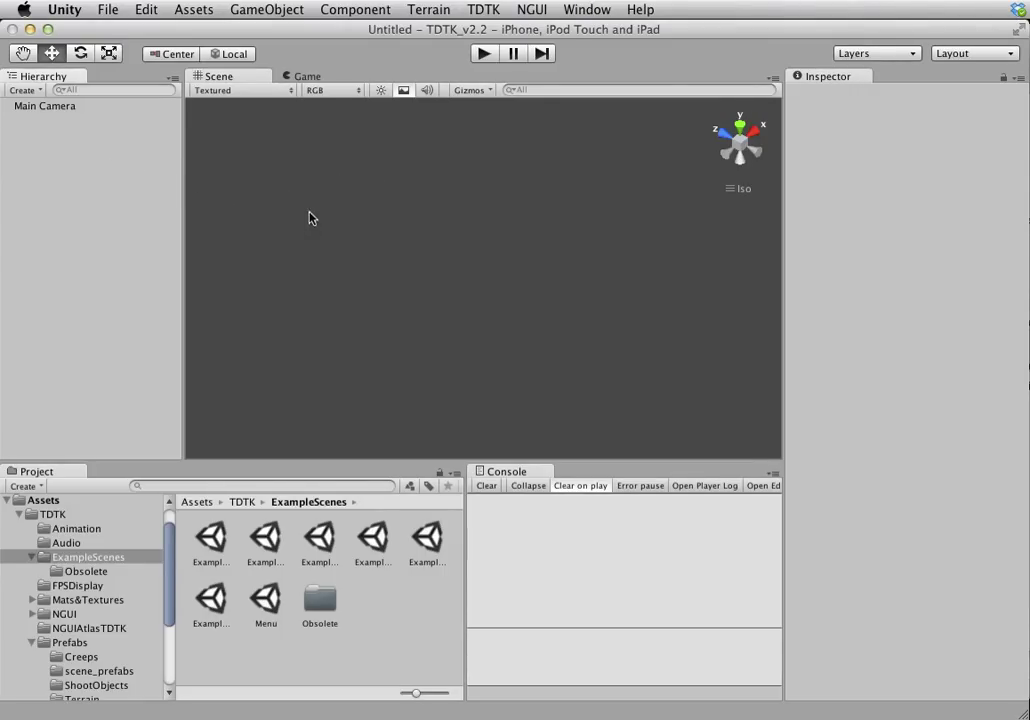
{"action": "left_click", "coordinate": [483, 9]}
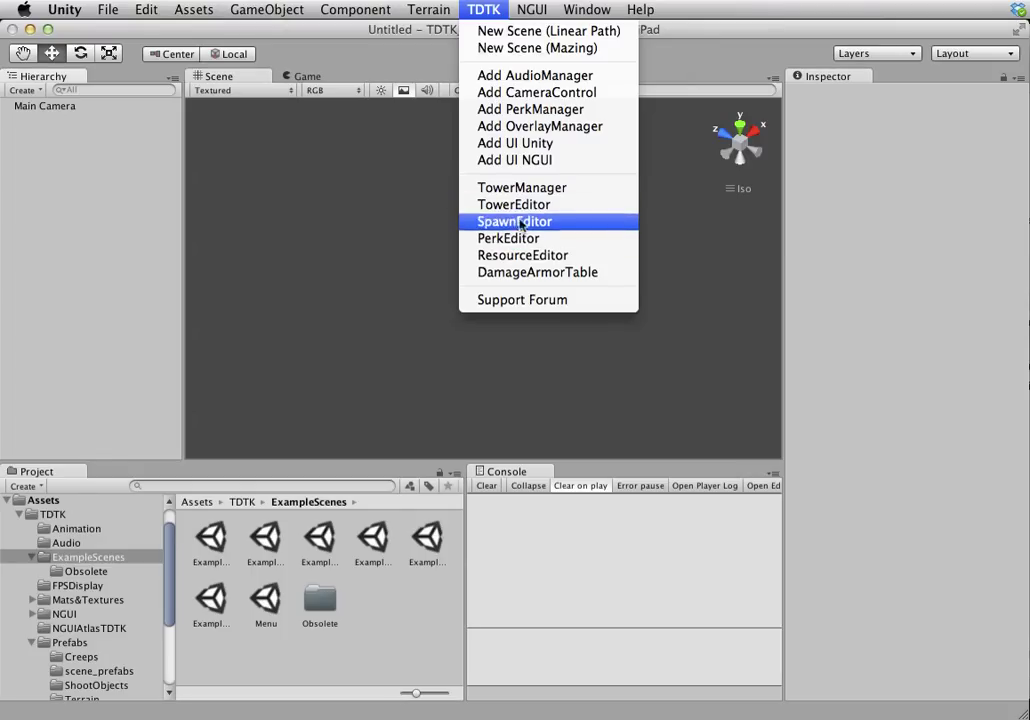
{"action": "left_click", "coordinate": [697, 67]}
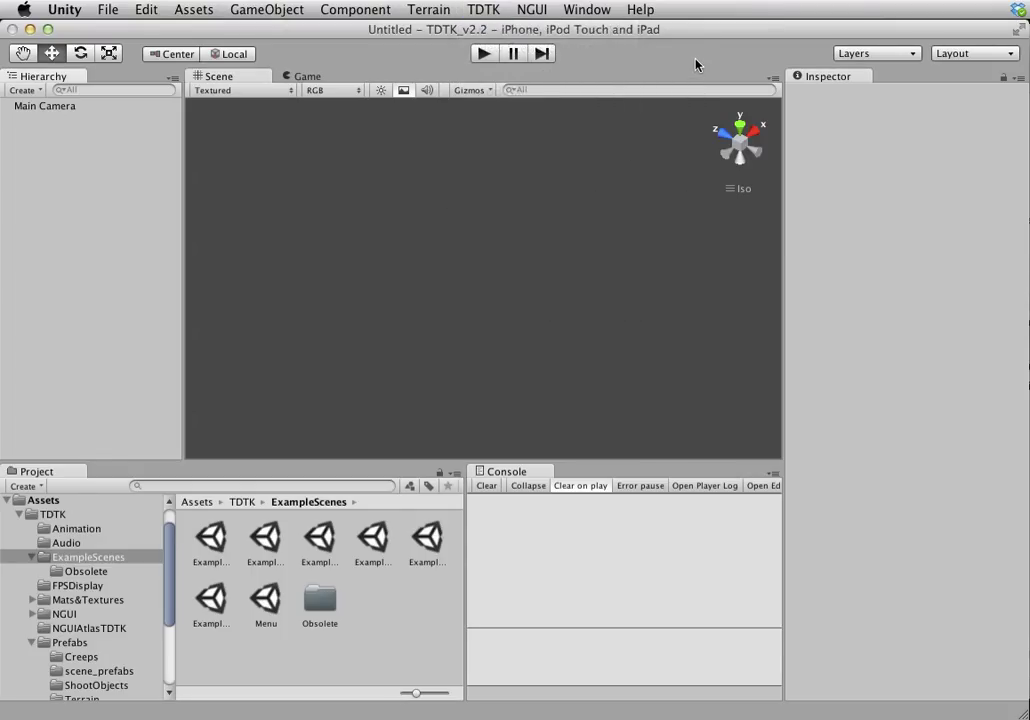